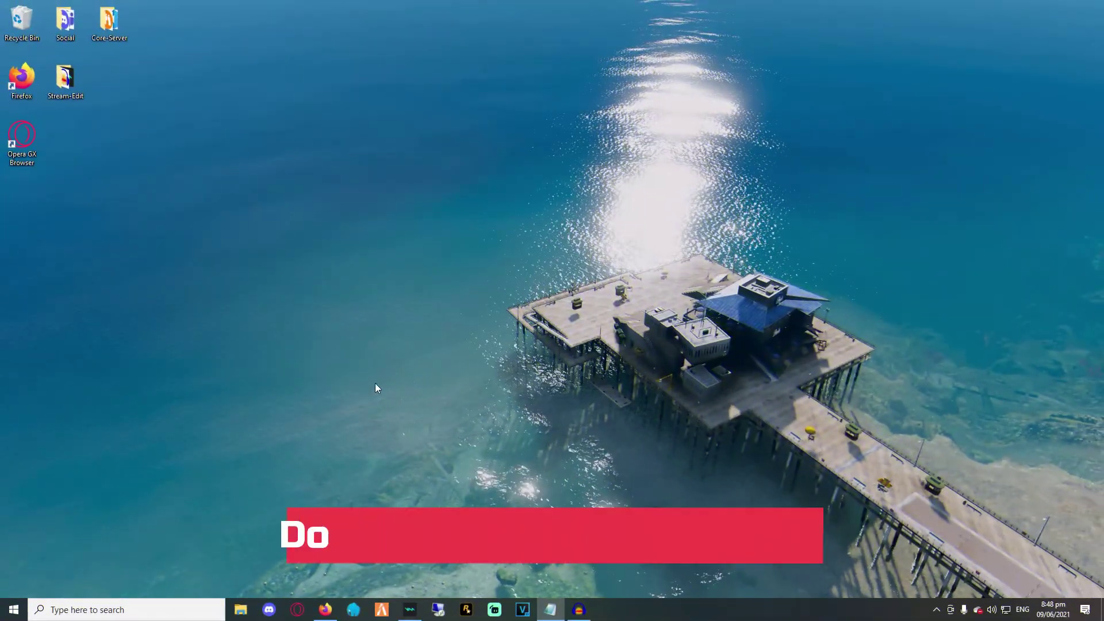
In Opera GX, go from fivem.net to the FiveM Docs 'Setting up a server' guide and scroll to Download the server.
left_click(294, 614)
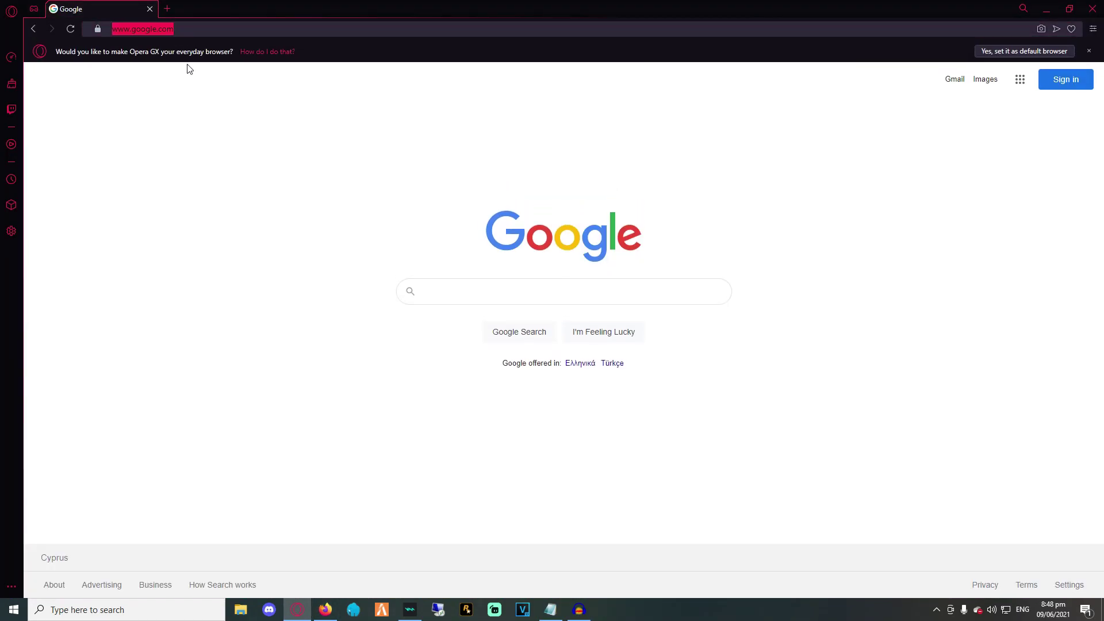
type("fivem.net")
key("Return")
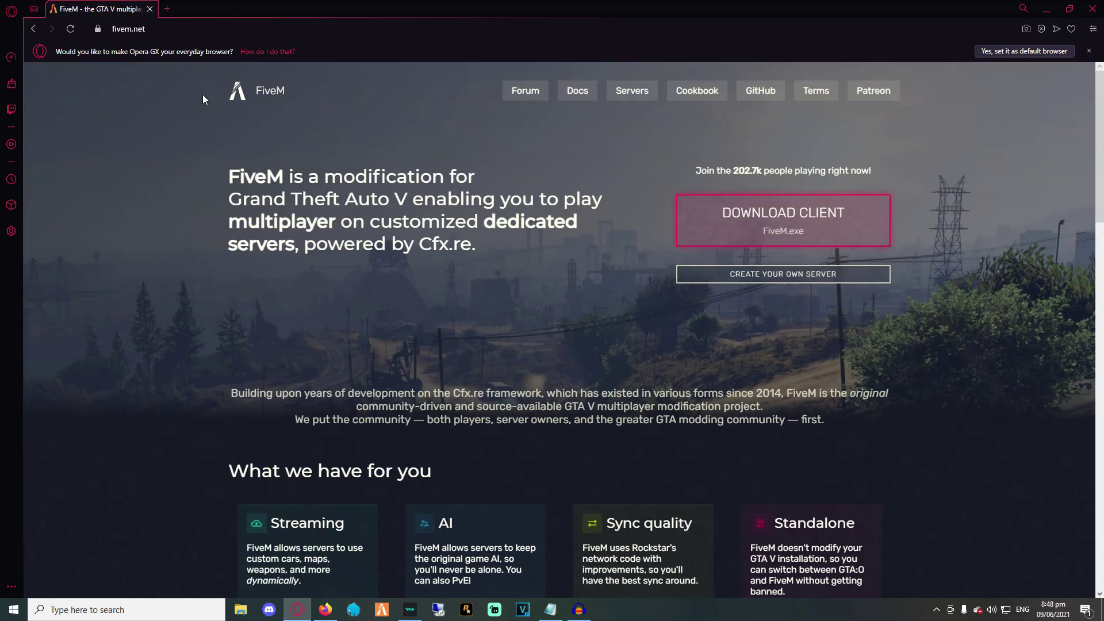
left_click(798, 275)
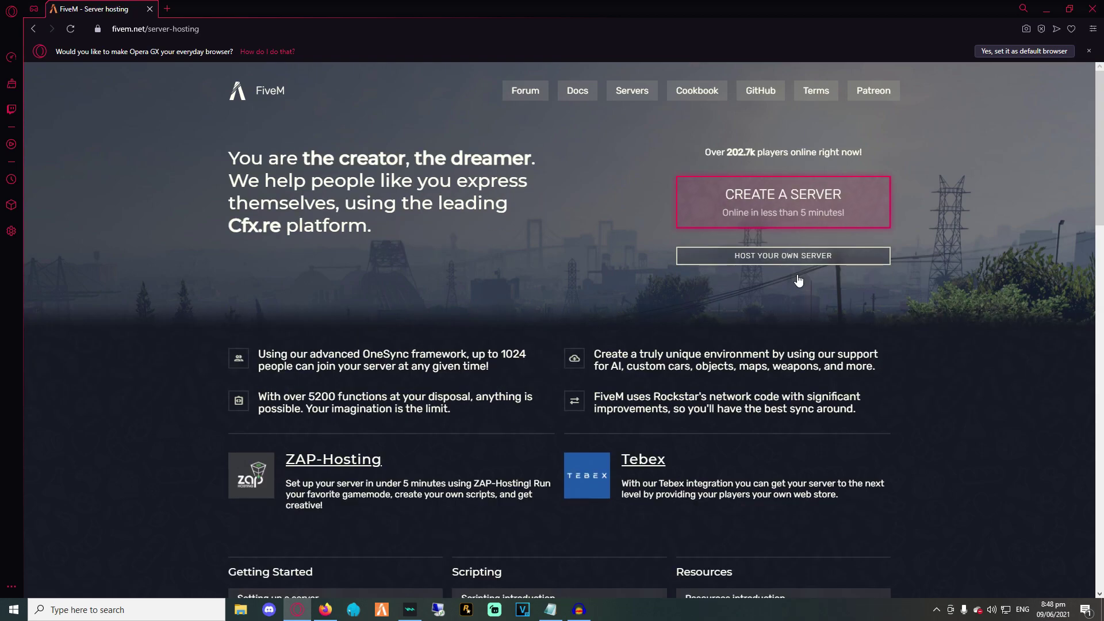
left_click(772, 257)
scroll(506, 183, "down", 4)
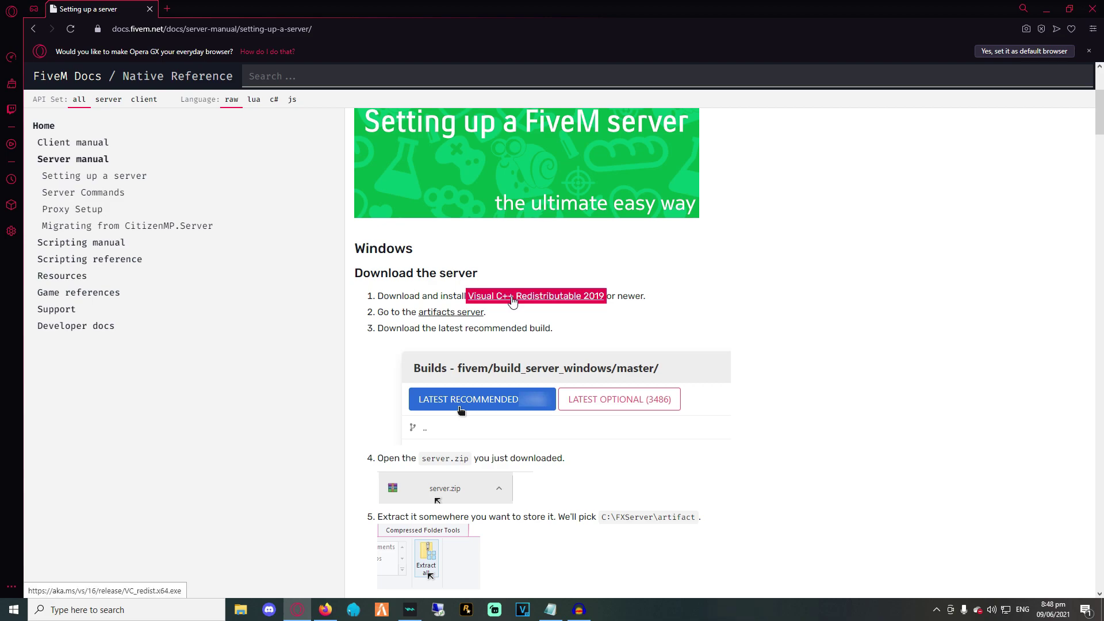
Save the Visual C++ 2015-2019 x64 redistributable to Downloads, then run its installer and approve it.
left_click(512, 296)
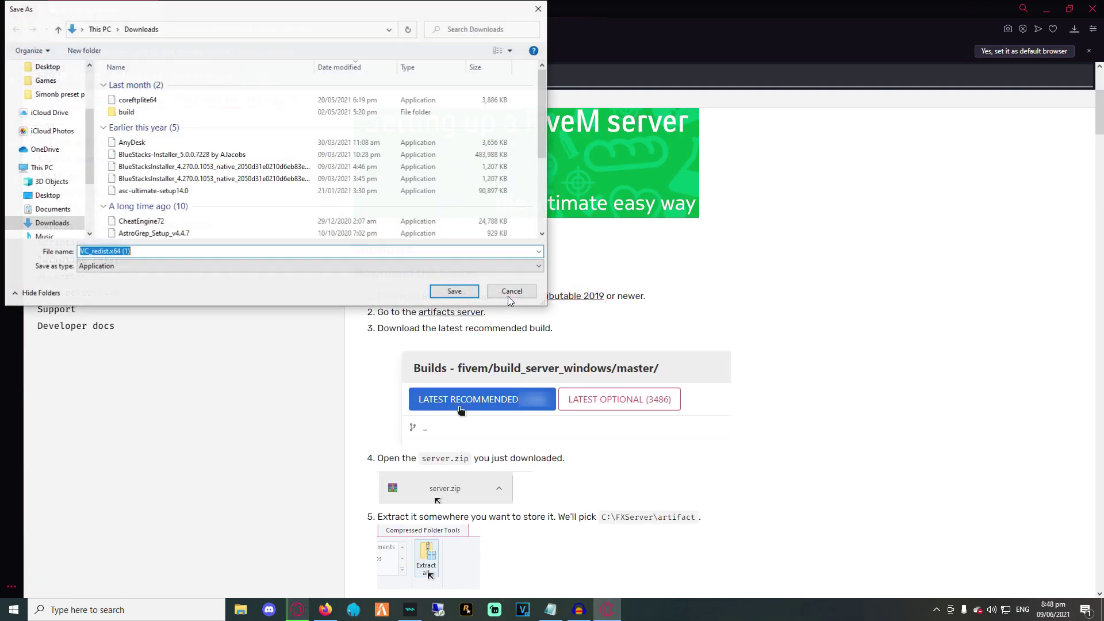
scroll(49, 227, "up", 3)
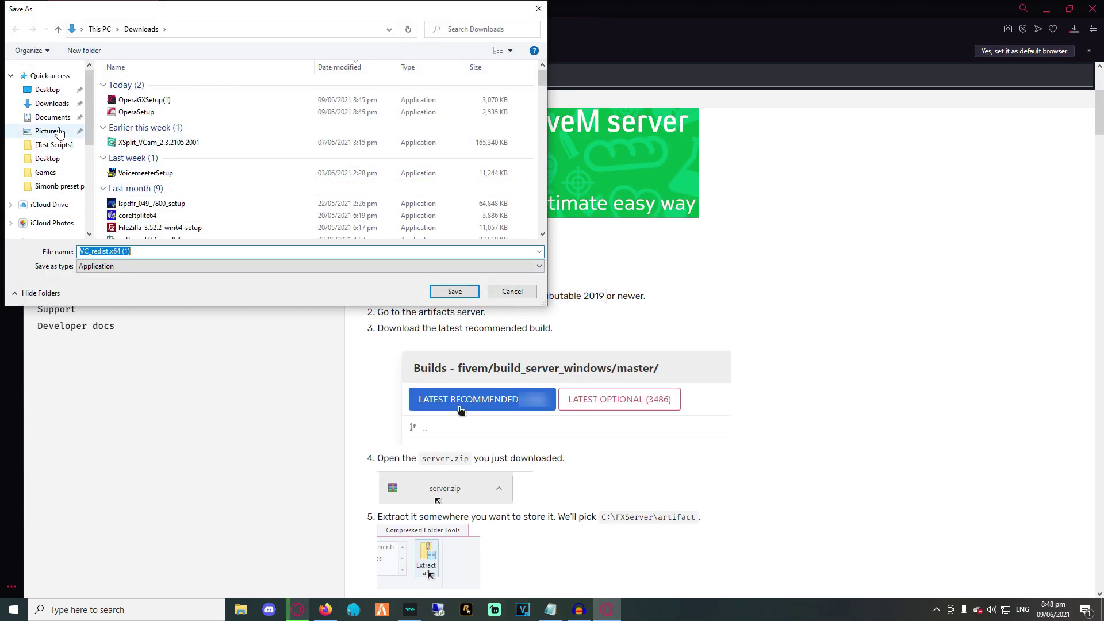
left_click(52, 105)
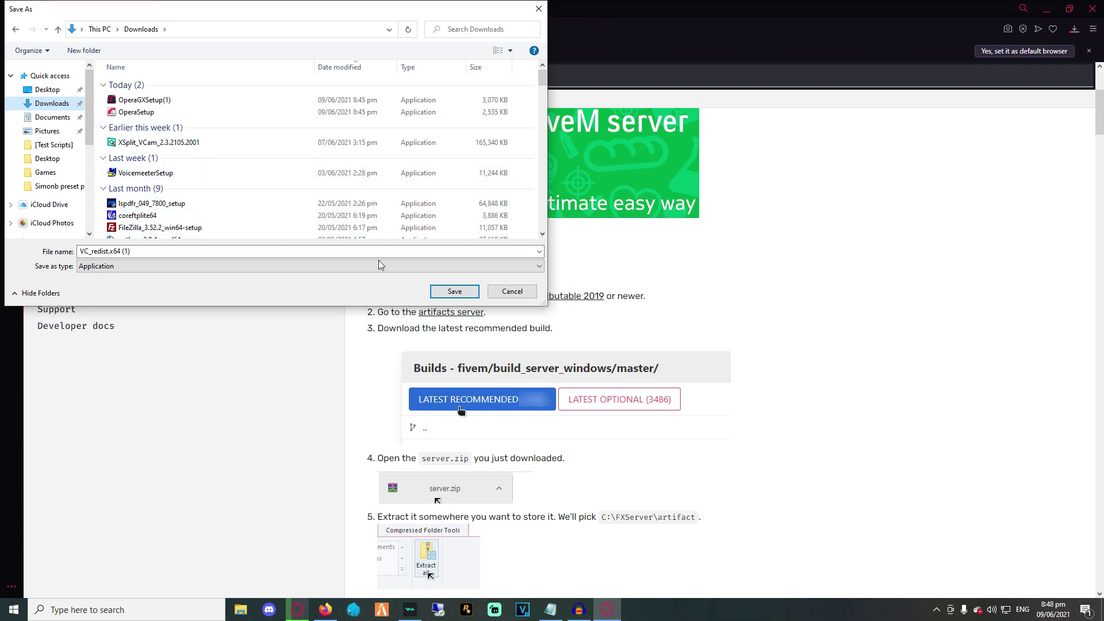
left_click(454, 292)
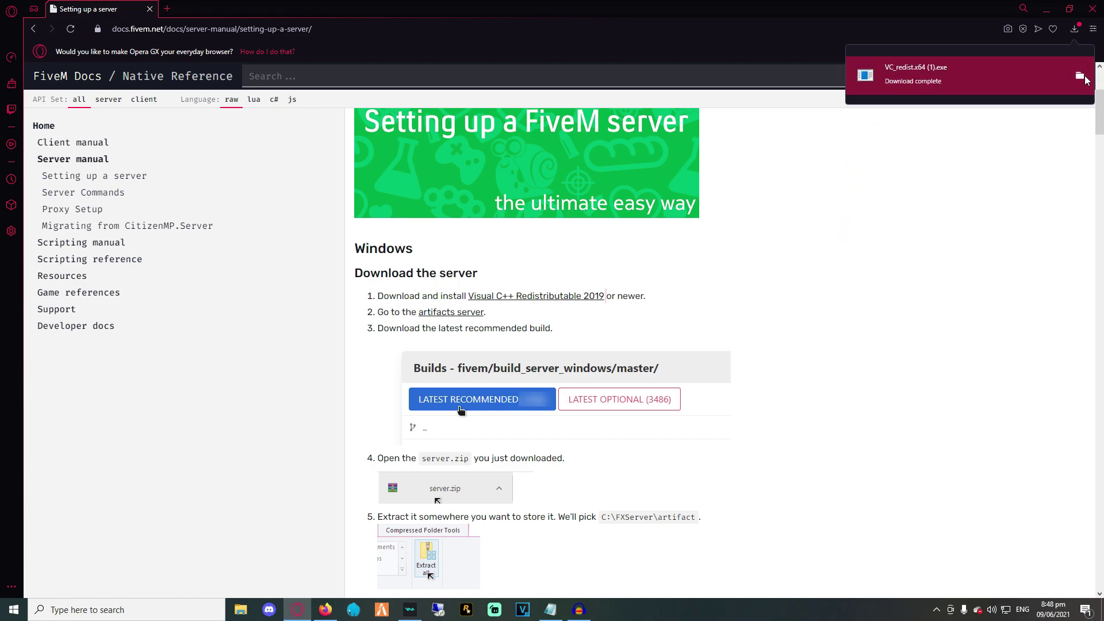
left_click(1039, 81)
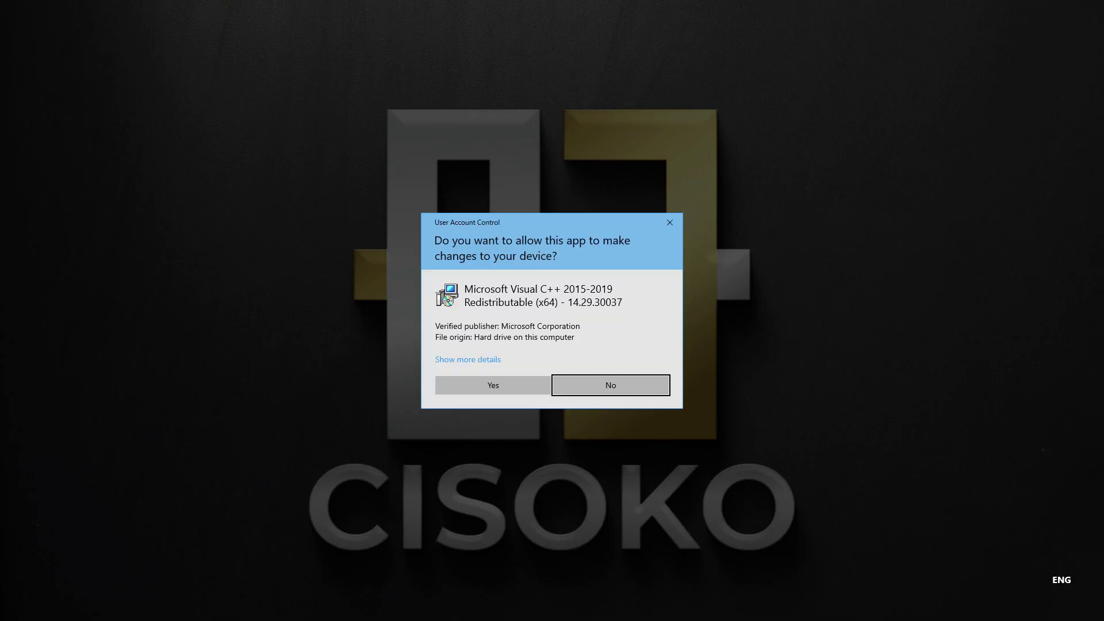
left_click(540, 381)
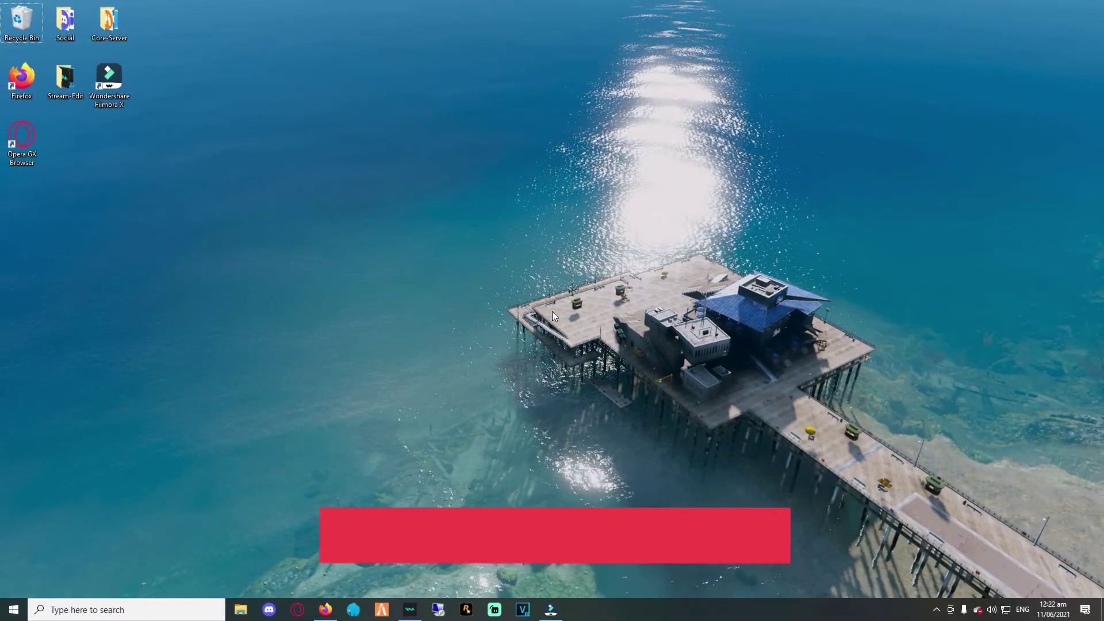
Create a folder named 'Server' on the desktop.
right_click(552, 314)
mouse_move(611, 452)
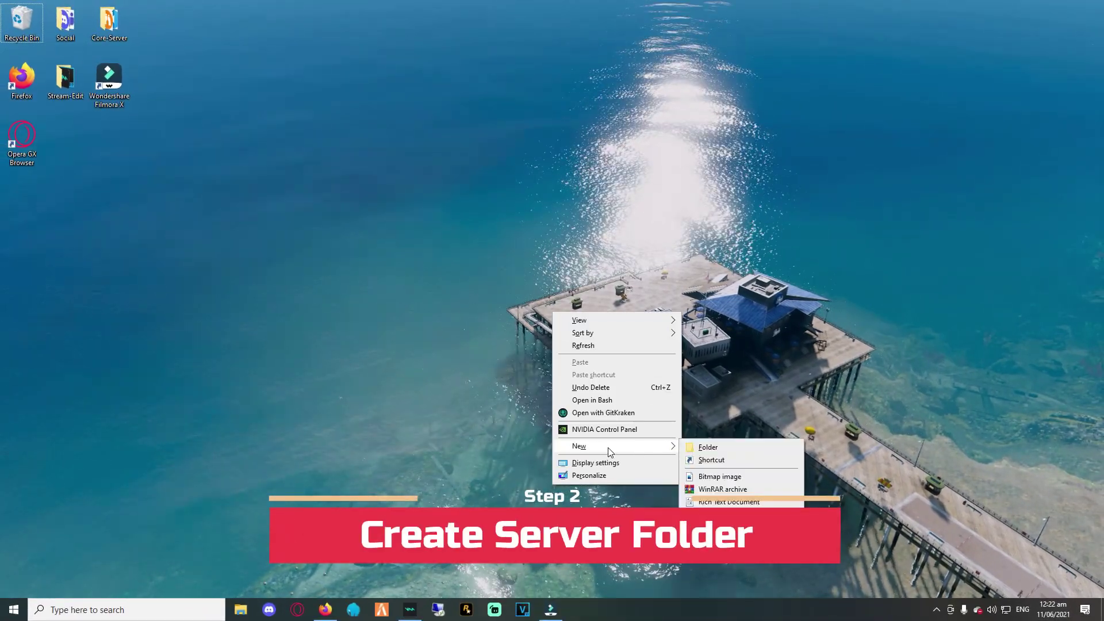
left_click(708, 447)
type("Server")
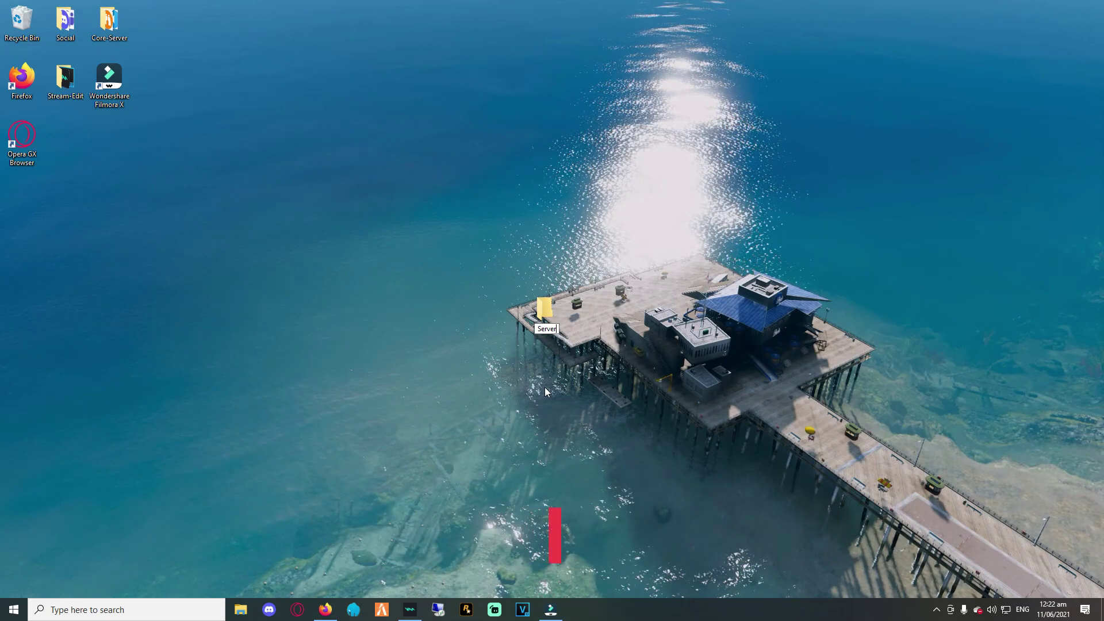
key("Return")
key("Return")
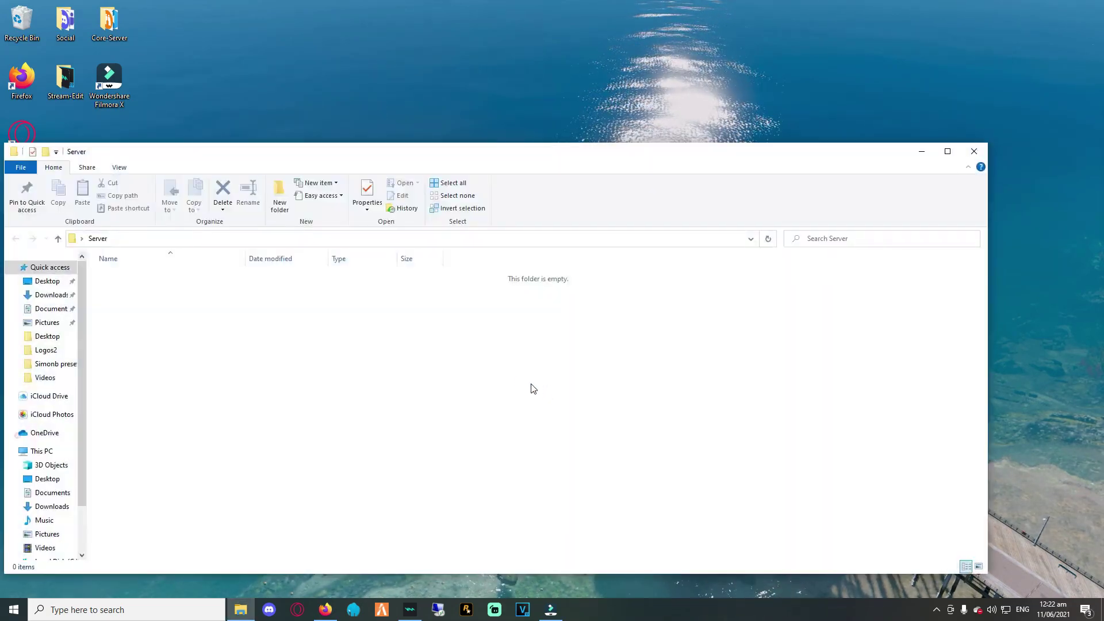
Inside Server, create two new folders named 'artifacts' and 'data'.
right_click(309, 312)
mouse_move(354, 482)
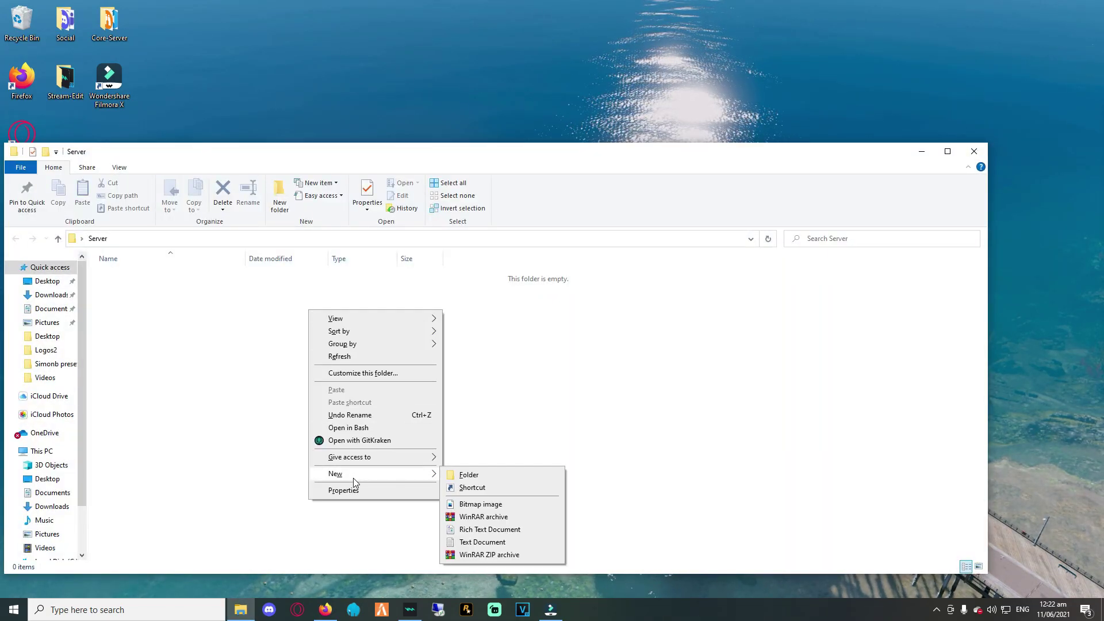
left_click(463, 477)
type("artifacts")
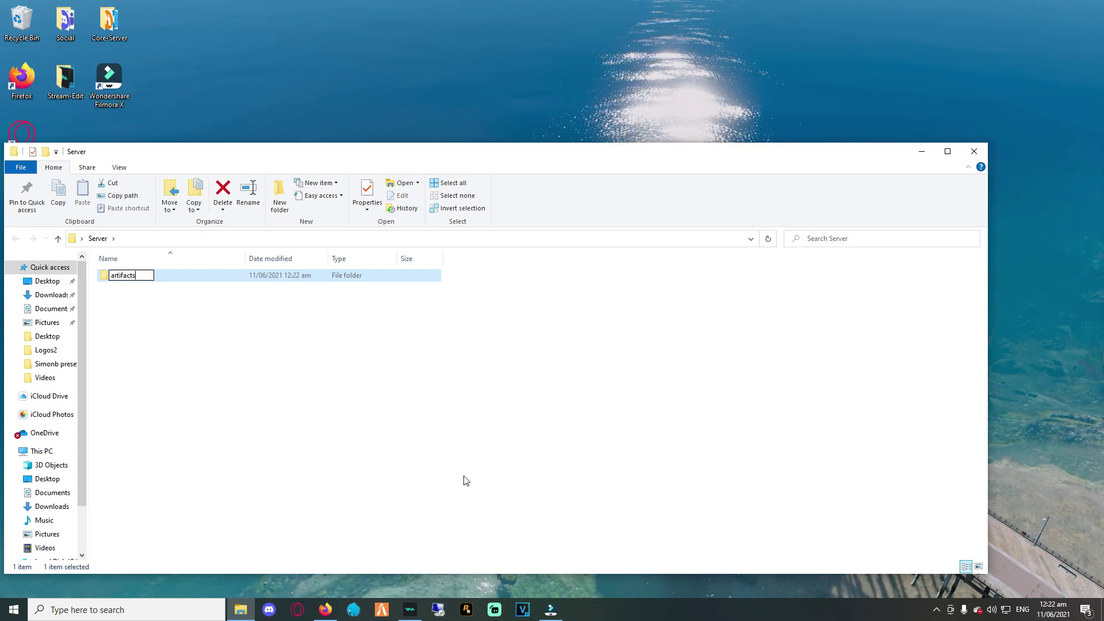
key("Return")
right_click(324, 389)
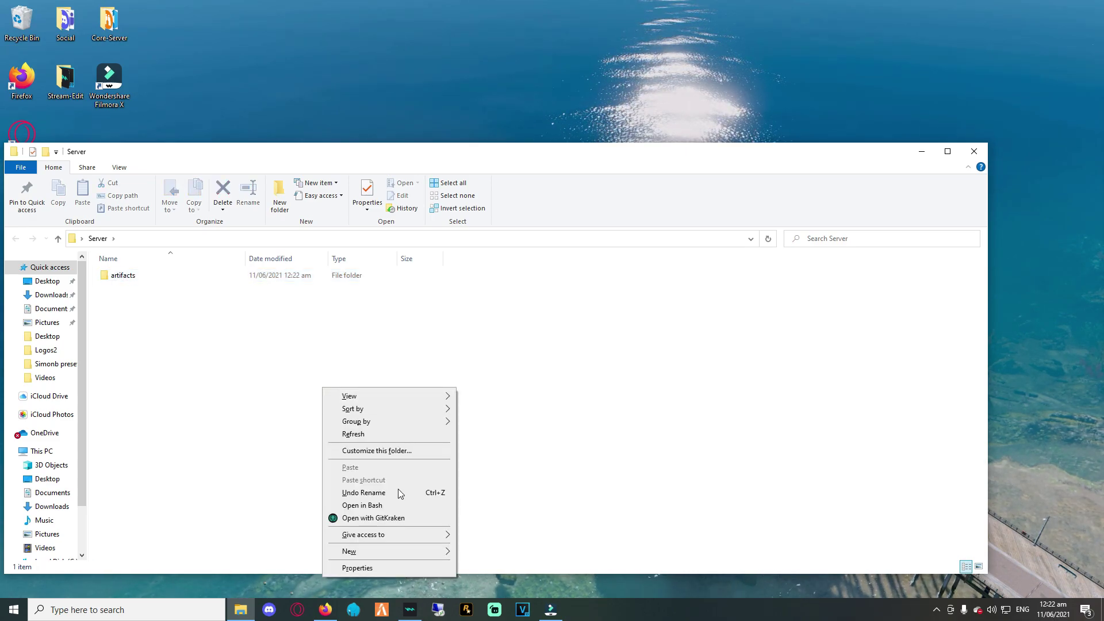
mouse_move(395, 552)
left_click(512, 471)
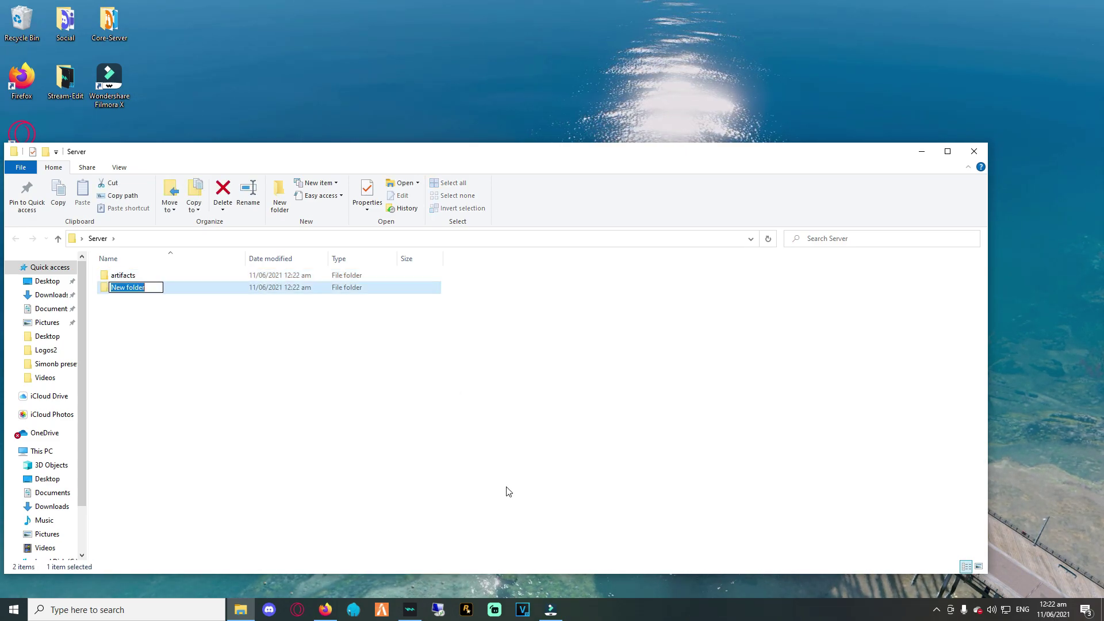
type("data")
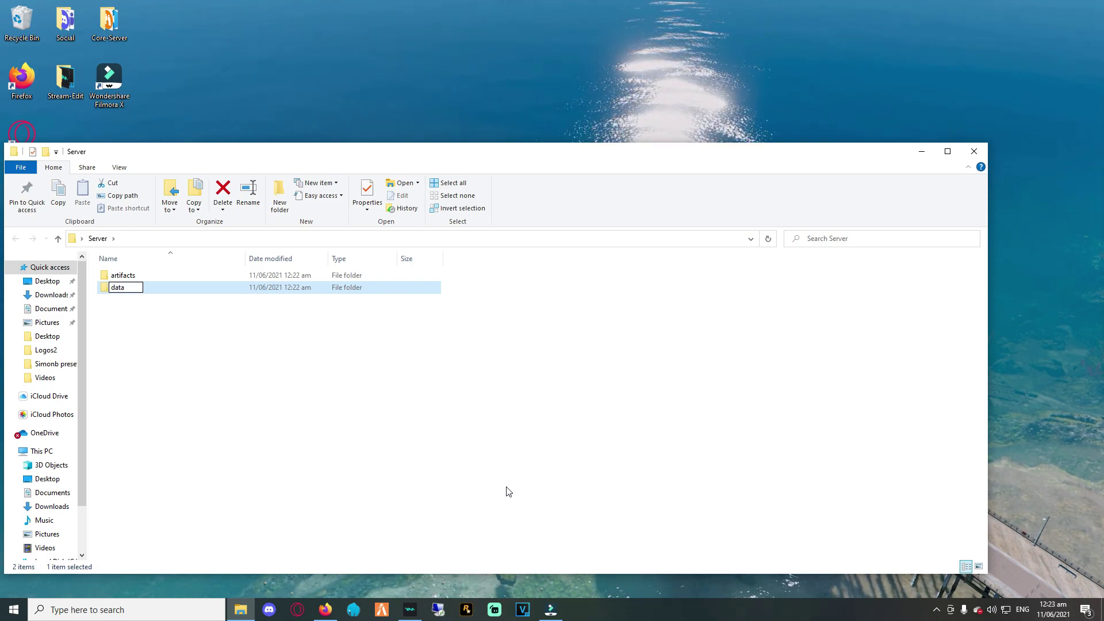
left_click(506, 490)
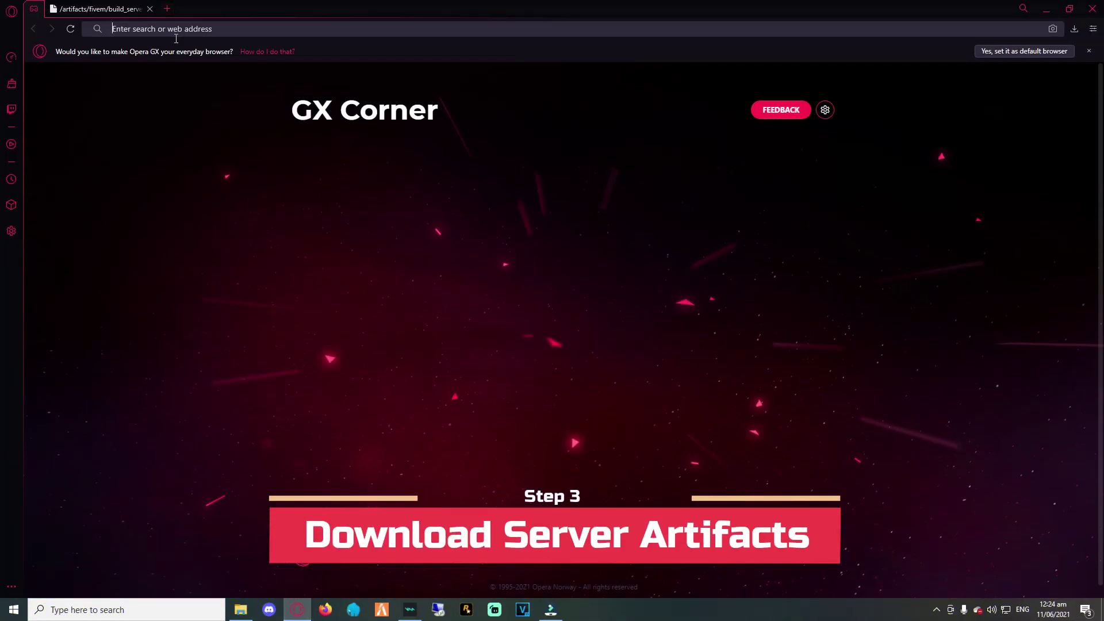
Google 'fivem artifacts' and download the latest recommended Windows server build (3922).
type("google.com")
key("Return")
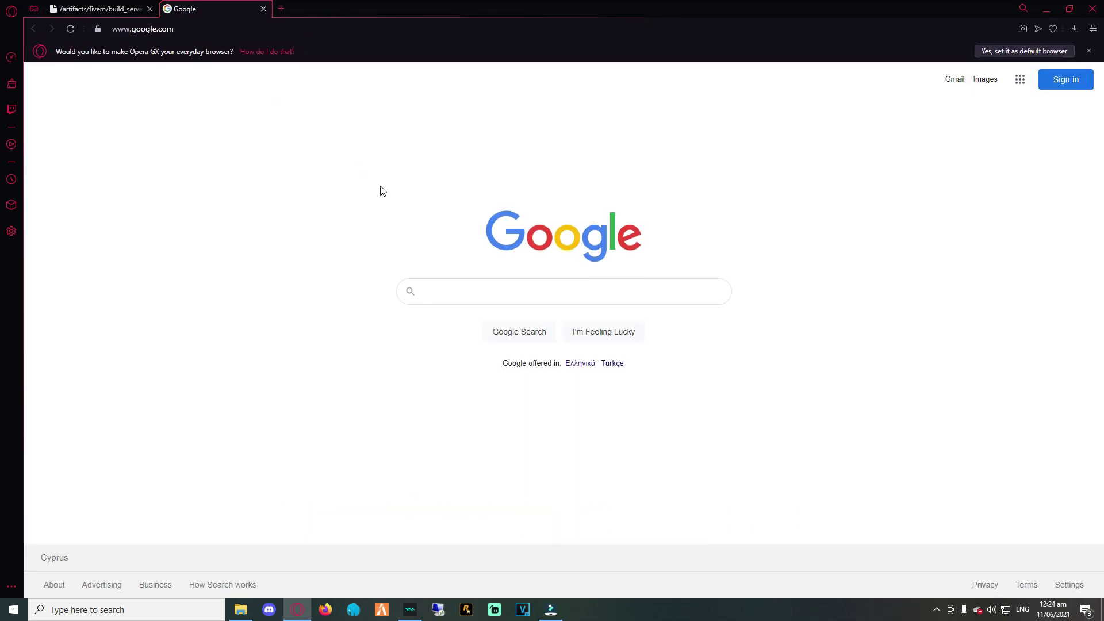
left_click(493, 299)
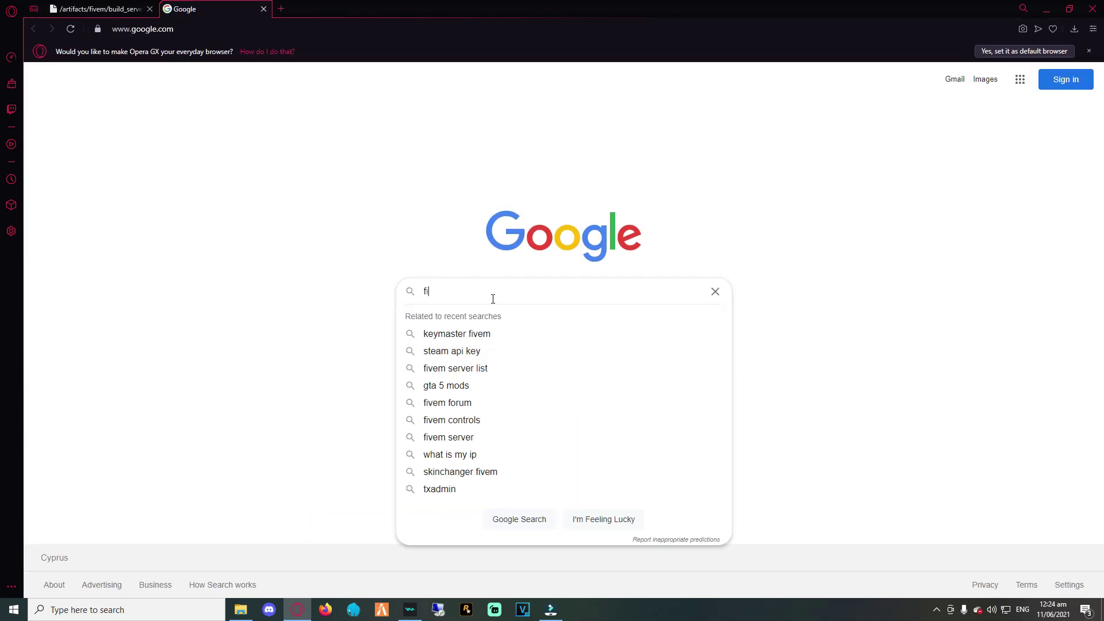
type("fivem artifacts")
key("Return")
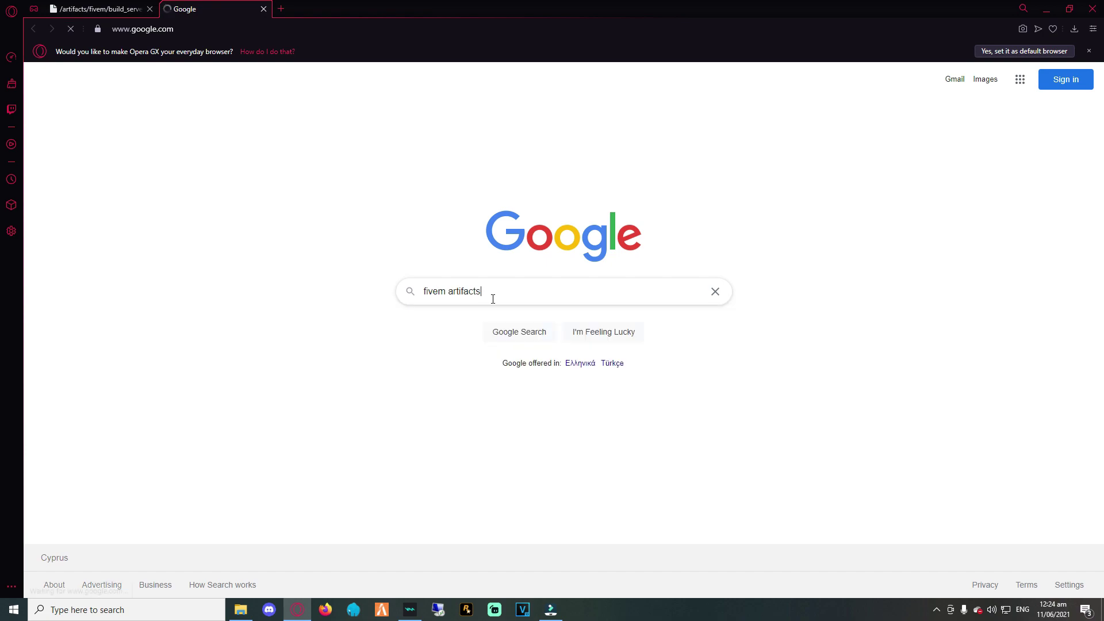
left_click(379, 191)
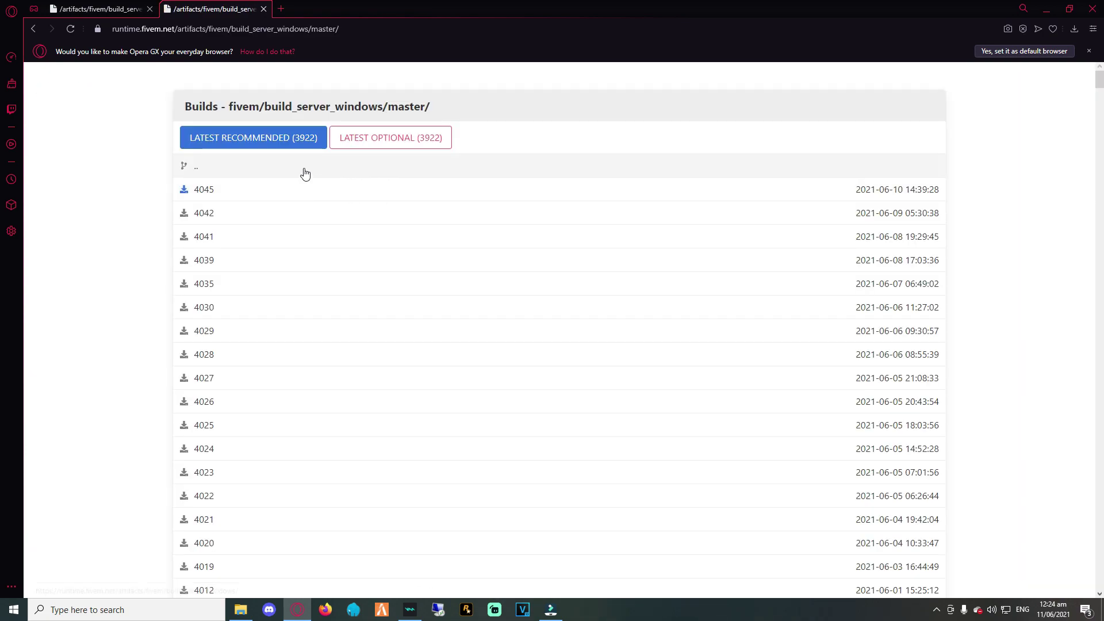
left_click(279, 142)
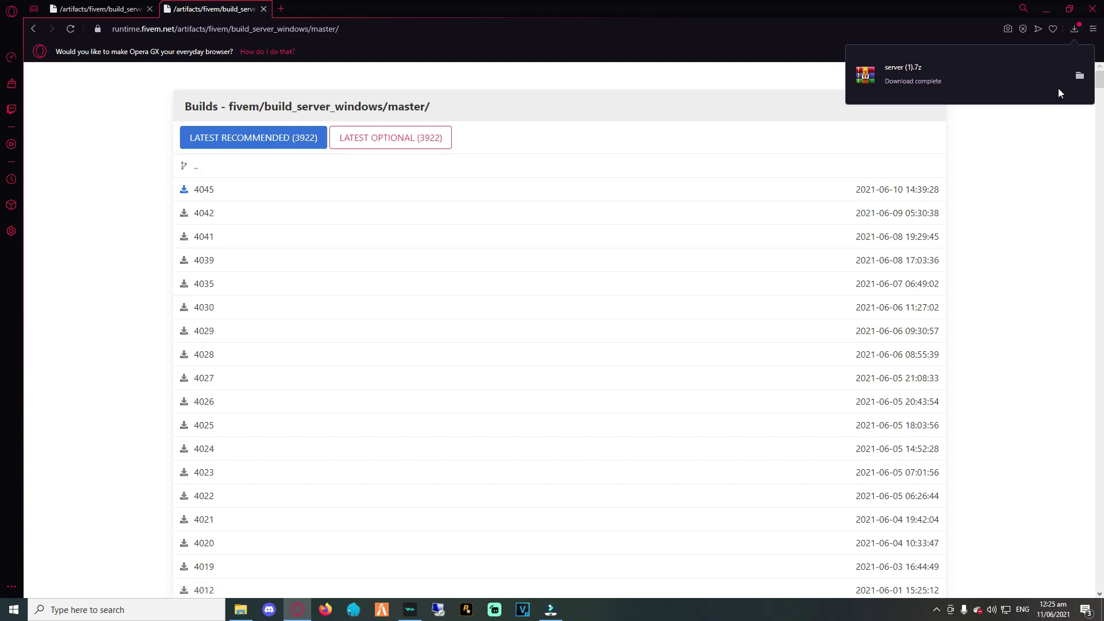
Move the downloaded server (1) archive from Downloads into the artifacts folder.
left_click(1079, 79)
left_click(1046, 8)
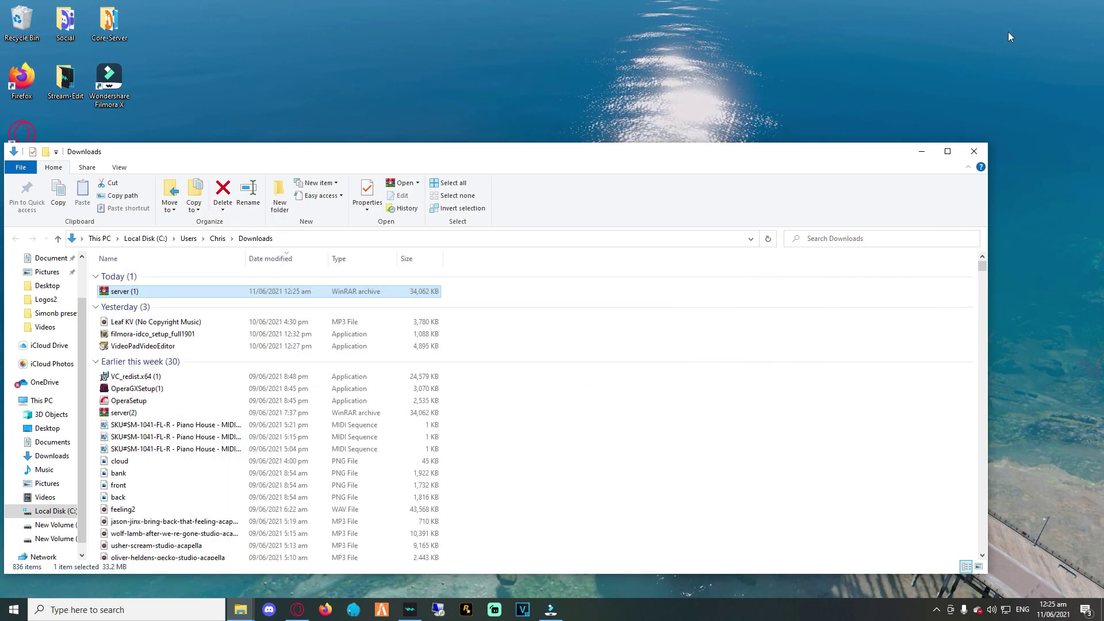
left_click_drag(413, 155, 760, 96)
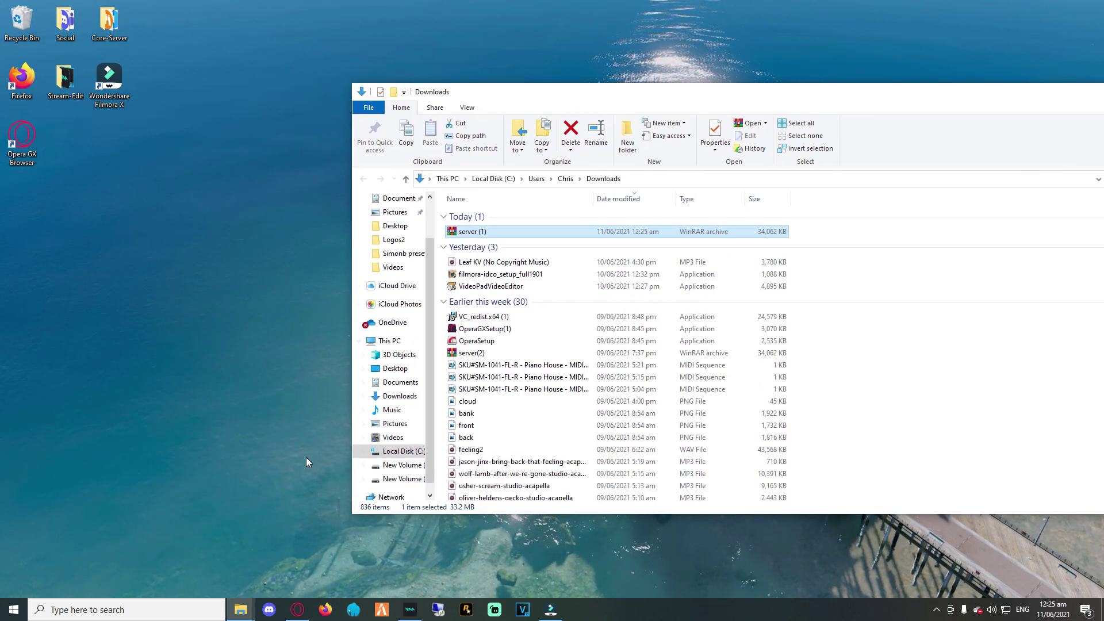
mouse_move(236, 610)
left_click(227, 557)
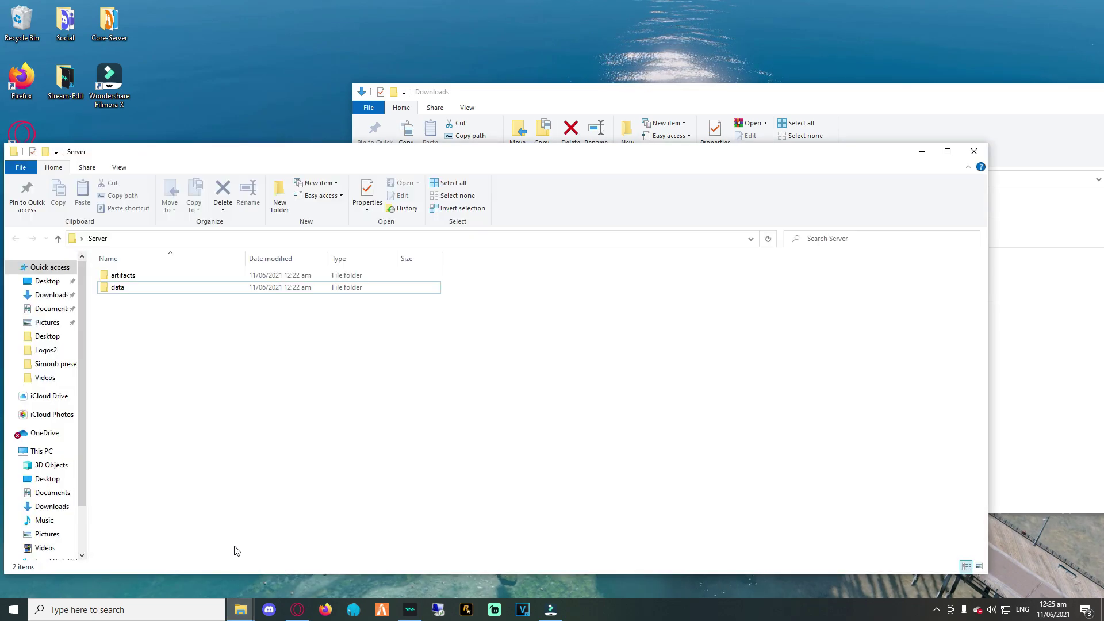
left_click(726, 132)
left_click_drag(469, 231, 124, 278)
left_click(124, 279)
Extract the server (1) archive inside artifacts, then delete the archive.
double_click(124, 279)
left_click(129, 277)
right_click(129, 278)
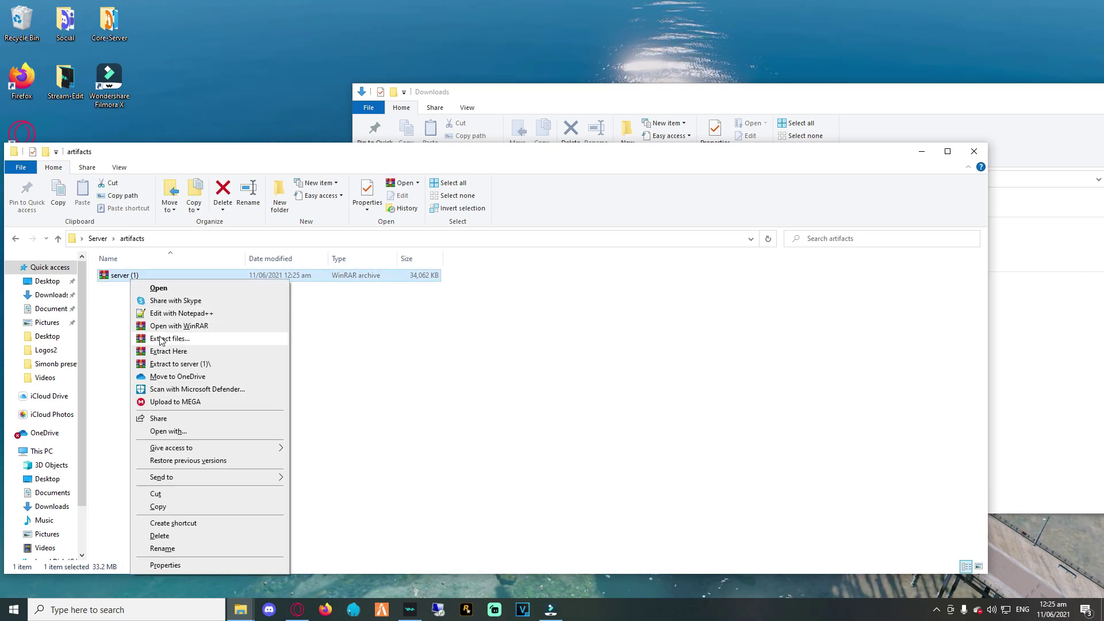
left_click(164, 351)
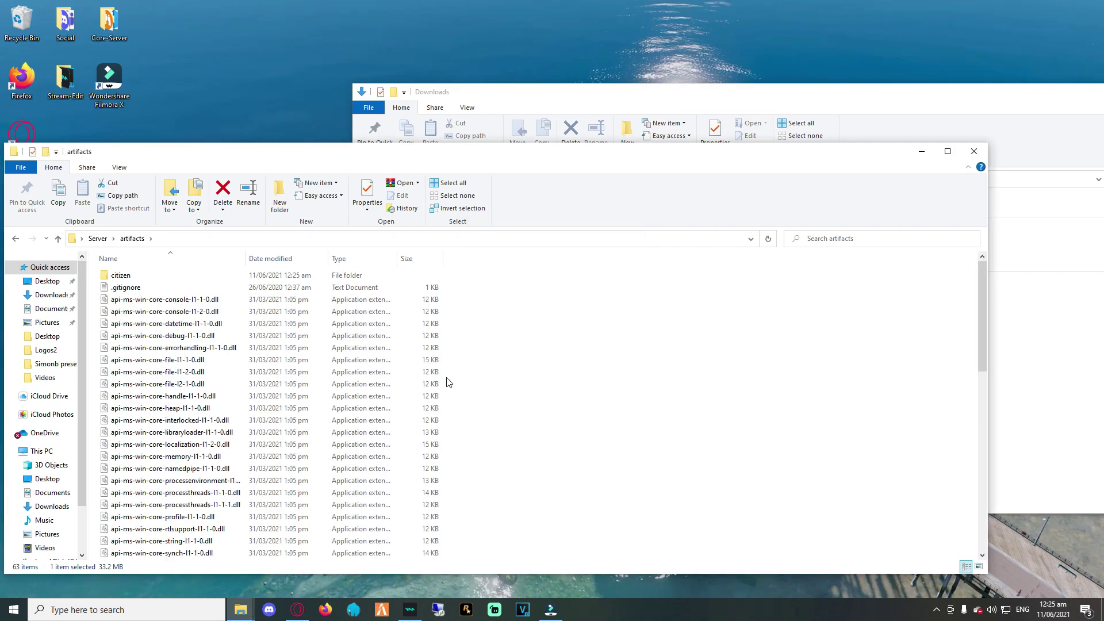
scroll(371, 361, "down", 5)
scroll(371, 361, "down", 15)
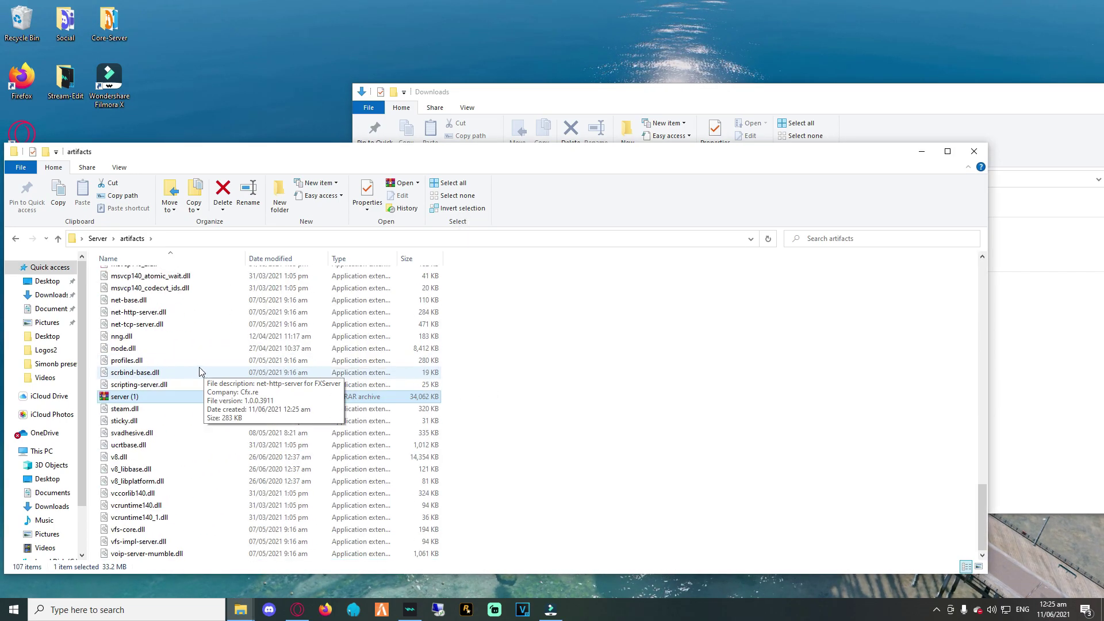
key("Delete")
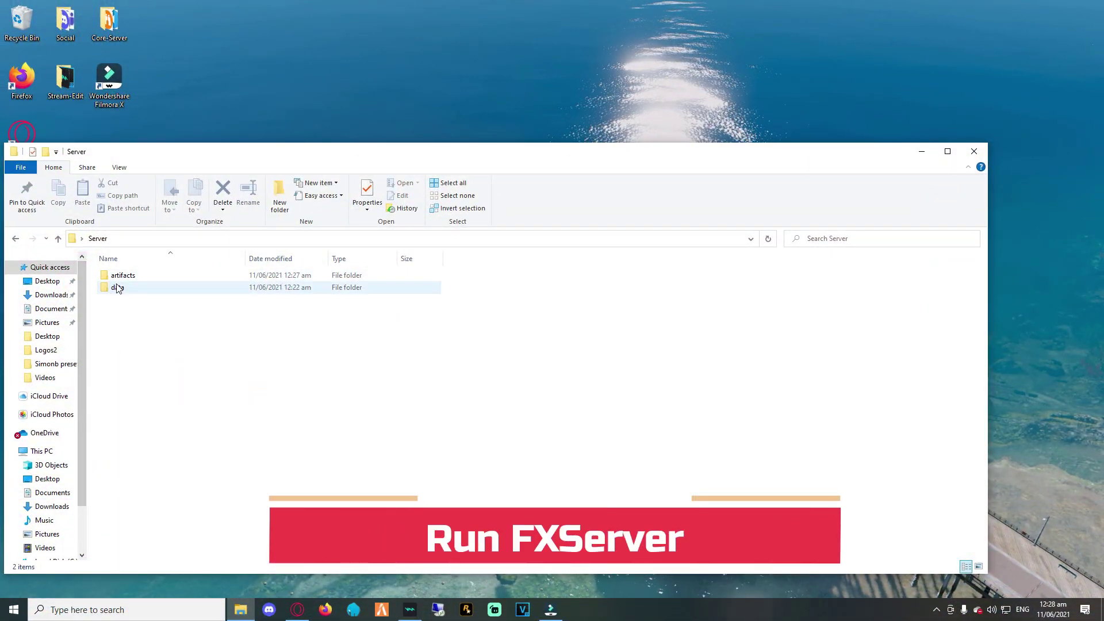
Launch FXServer from the artifacts folder to bring up txAdmin.
double_click(120, 276)
scroll(144, 345, "down", 18)
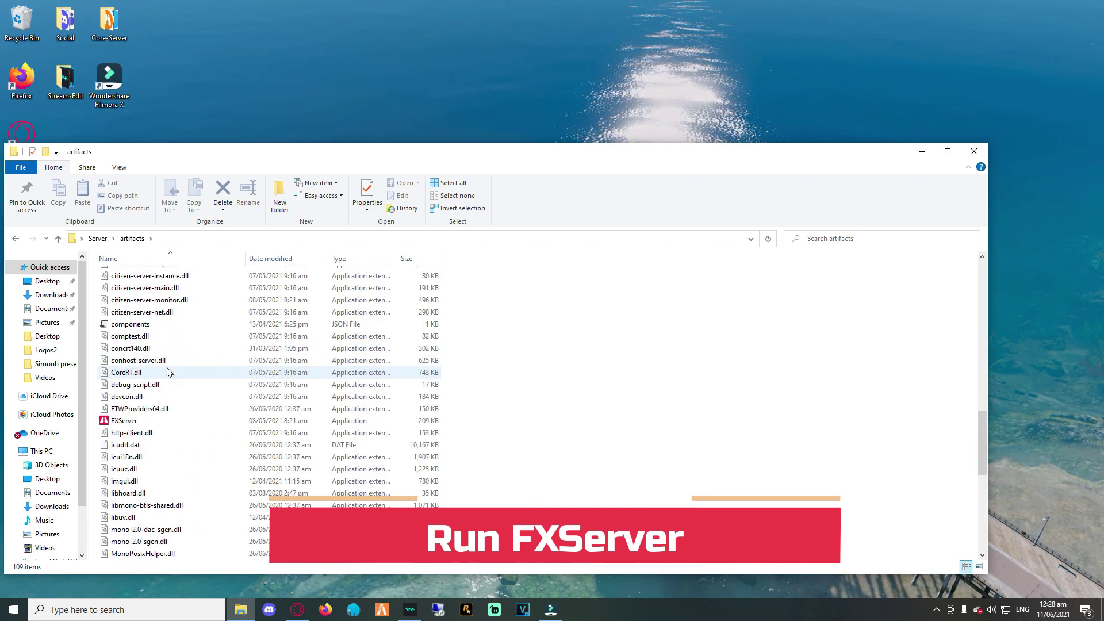
double_click(148, 425)
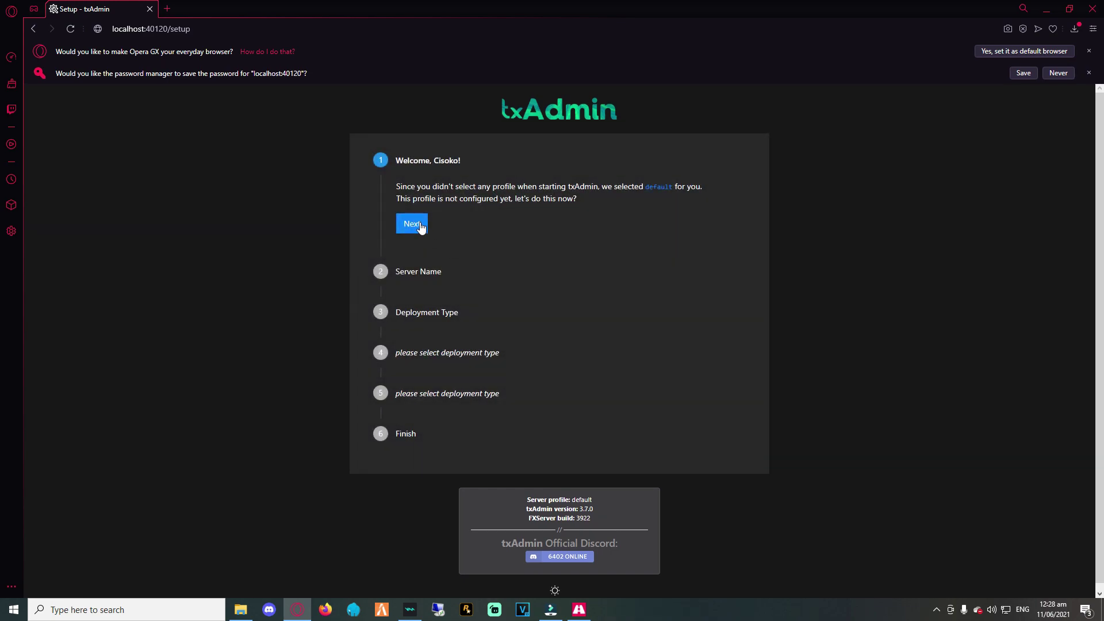
Begin the txAdmin setup wizard from the Welcome step.
left_click(421, 227)
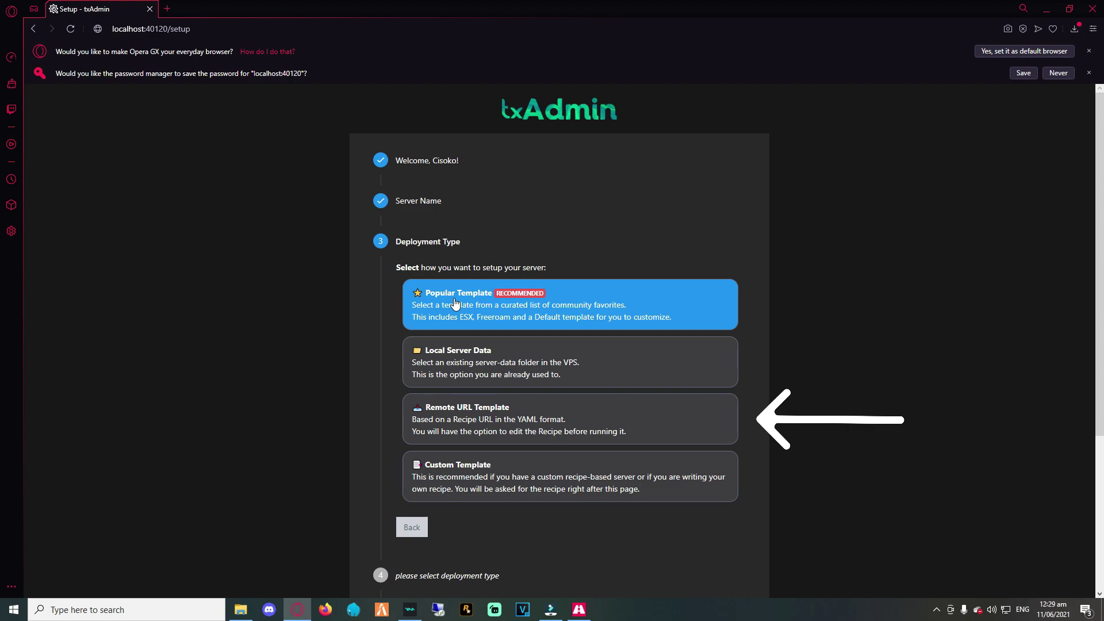
Choose the CFX Default popular template with its data location set to the Desktop Server/data folder.
left_click(455, 303)
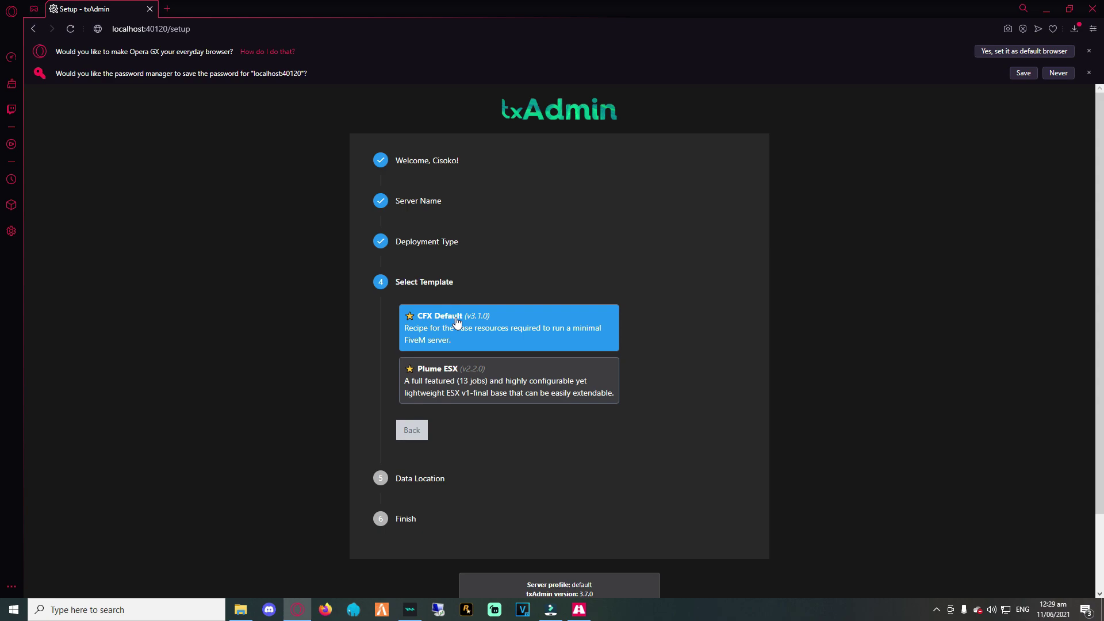
left_click(457, 322)
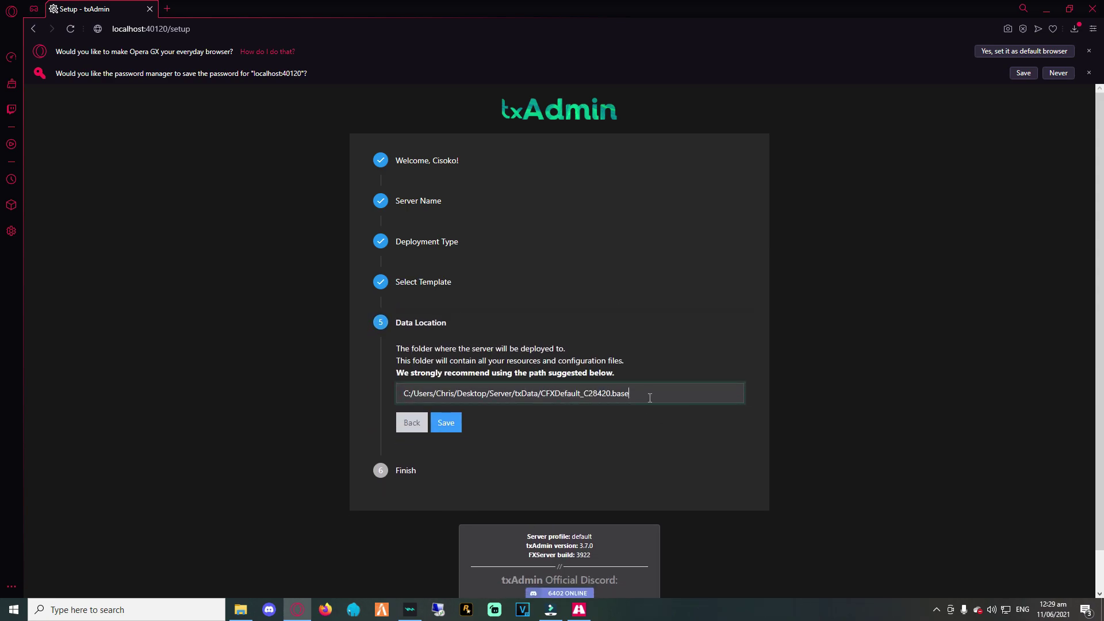
left_click_drag(646, 397, 515, 385)
type("dat")
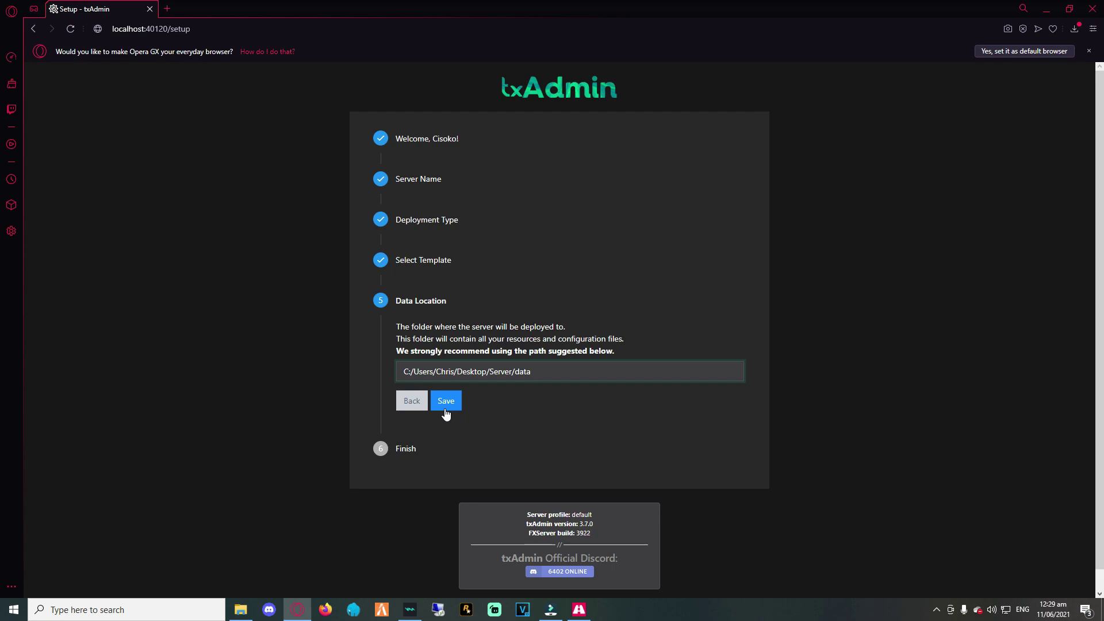
left_click(446, 409)
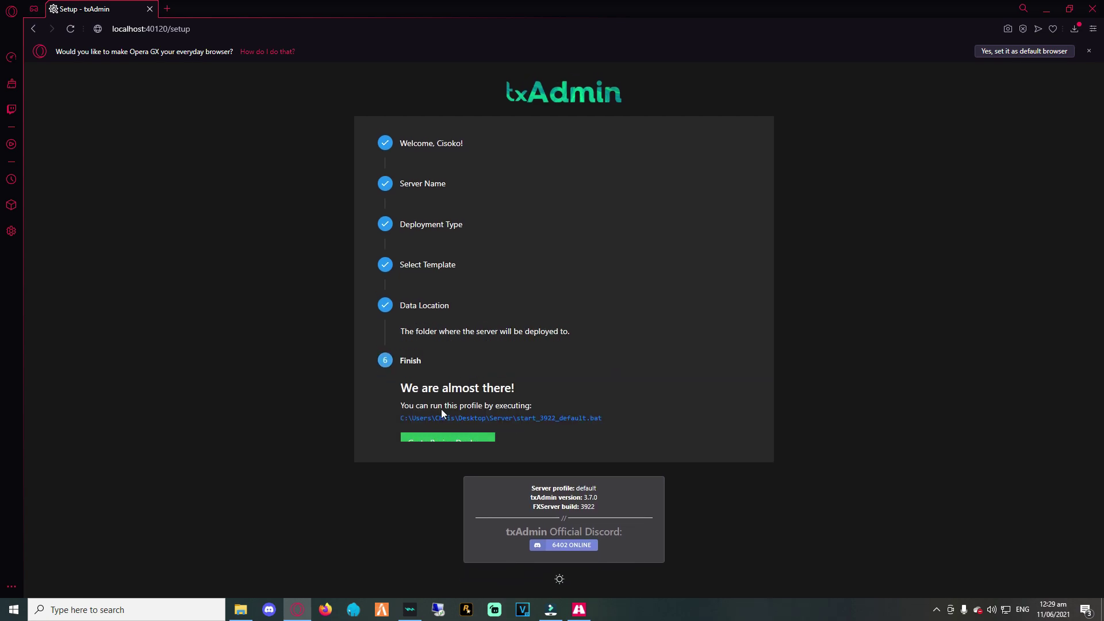
left_click(475, 430)
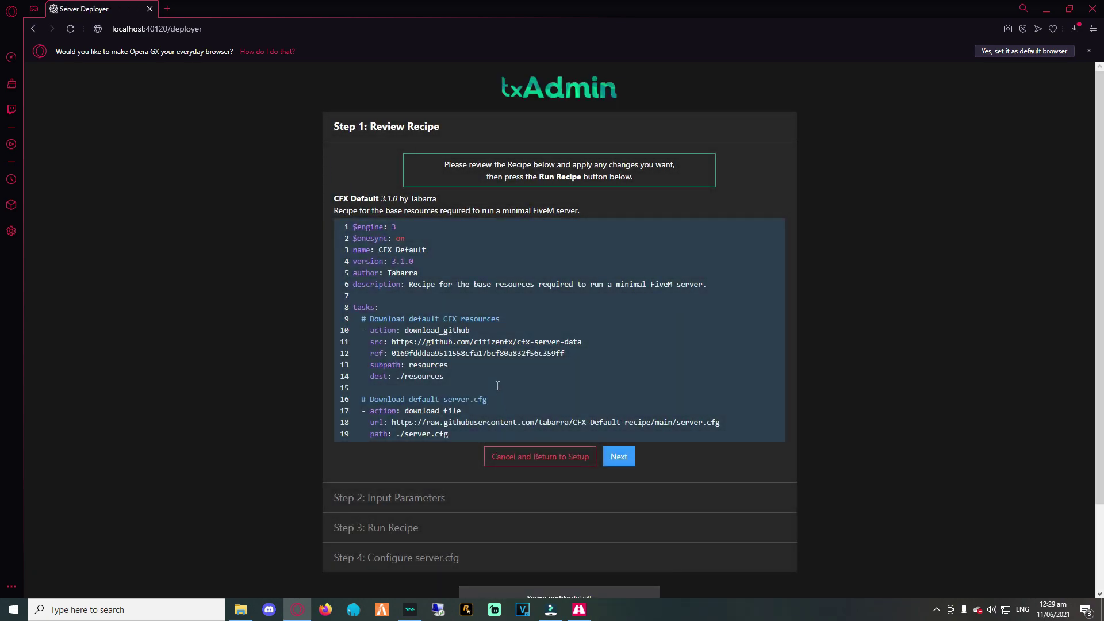
Accept the CFX Default recipe, paste in the server license key, and run the recipe.
left_click(619, 458)
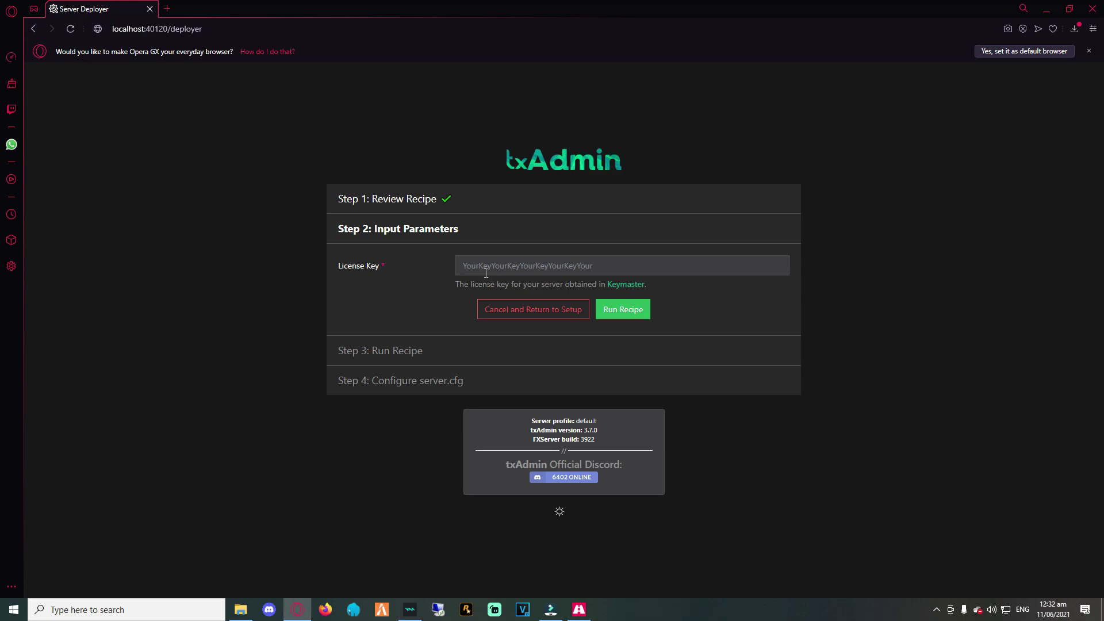
left_click(486, 273)
key("ctrl+v")
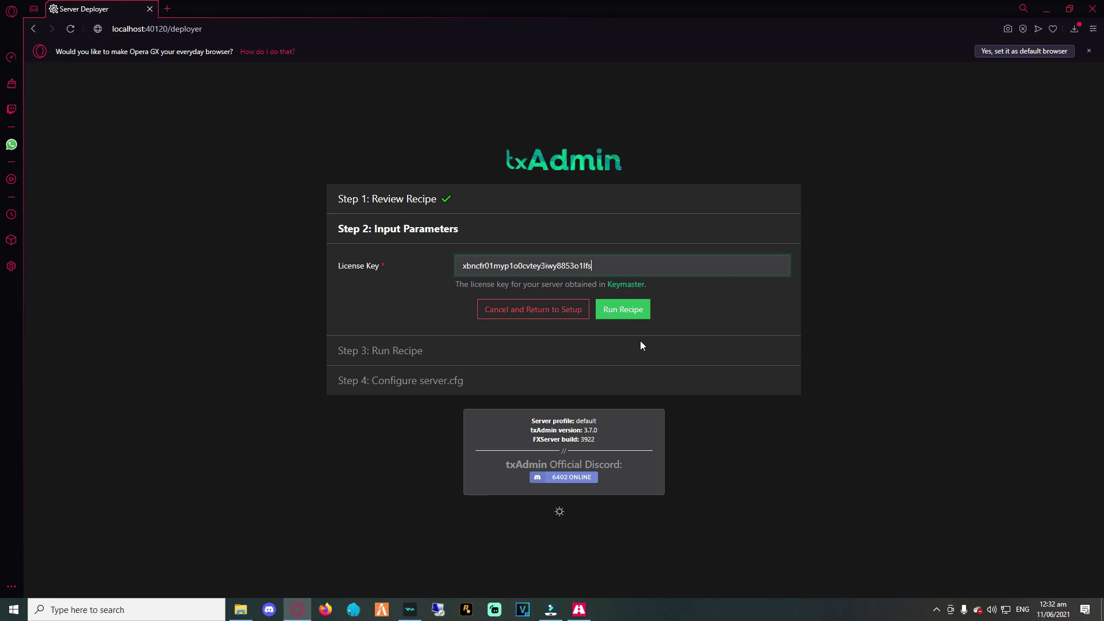
left_click(633, 313)
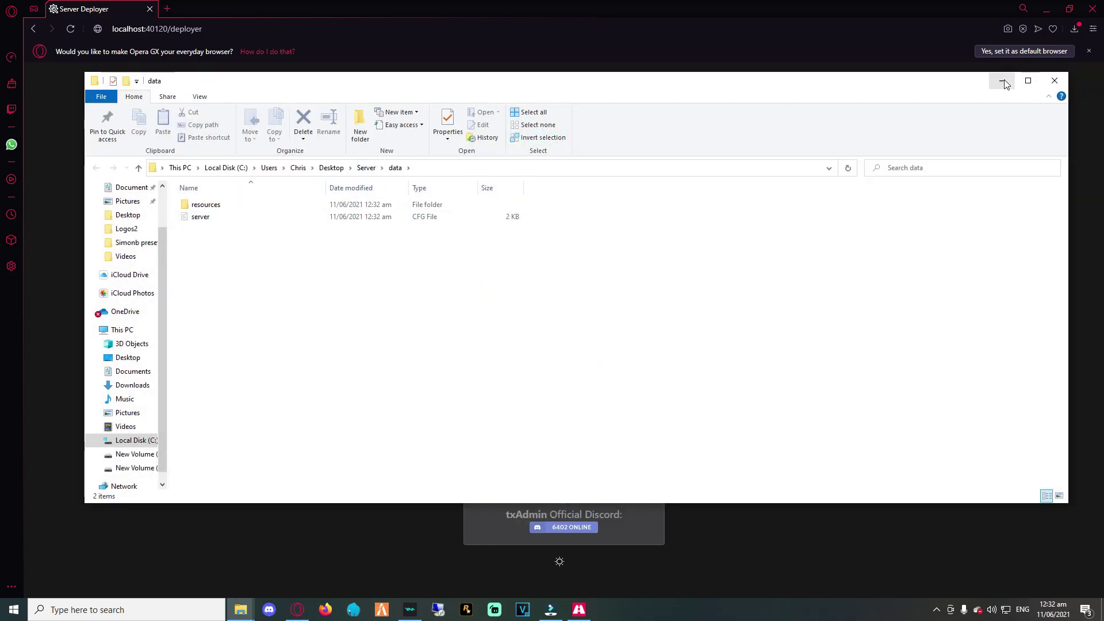
Hide the data folder window, then save the generated server.cfg and start the server.
left_click(1003, 82)
left_click(580, 389)
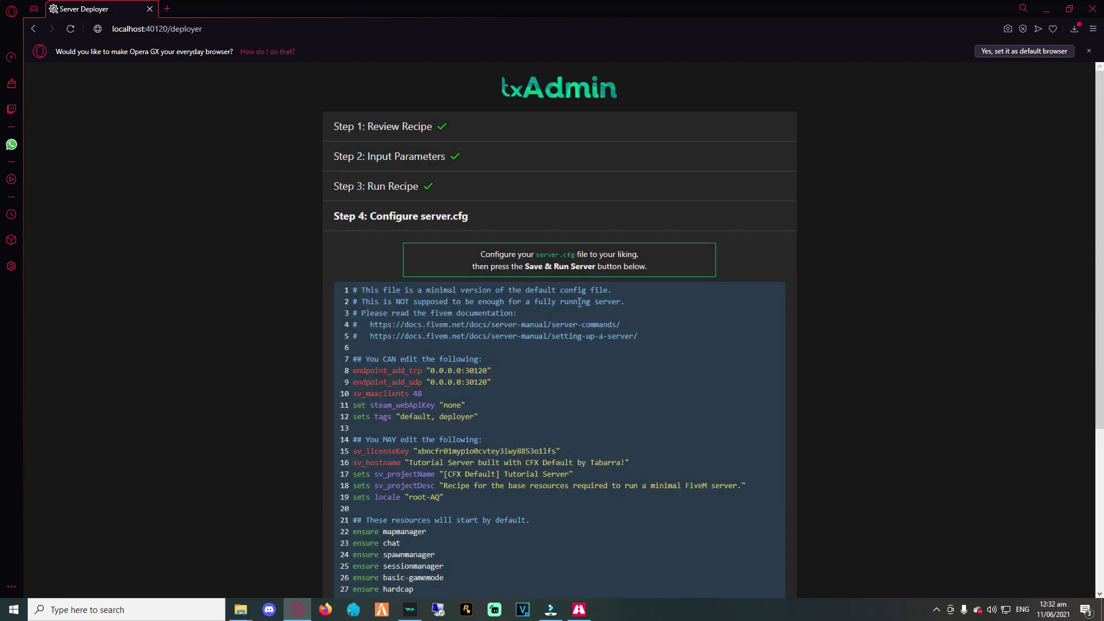
scroll(337, 194, "down", 4)
left_click(654, 442)
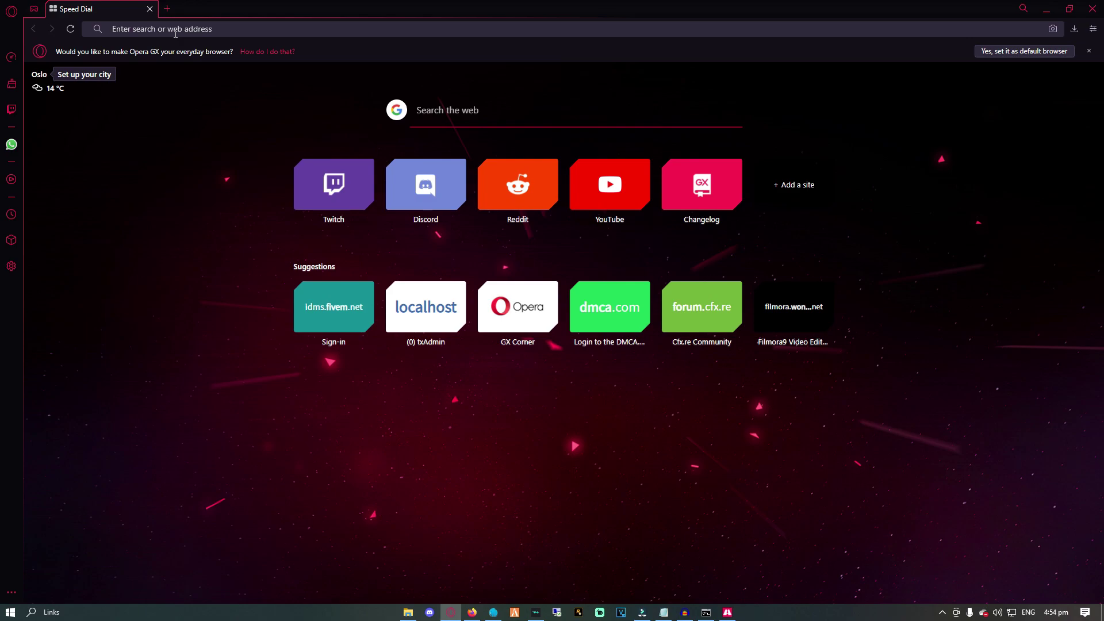
Enter localhost:40120 as the address in Opera GX.
left_click(176, 29)
type("localhost")
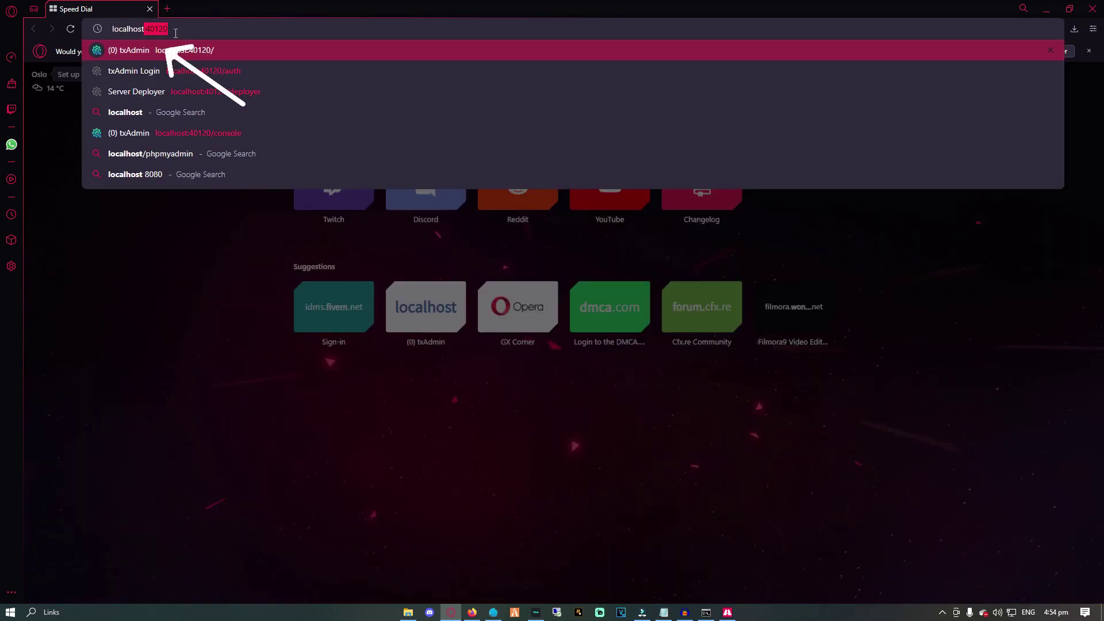
type(":40120")
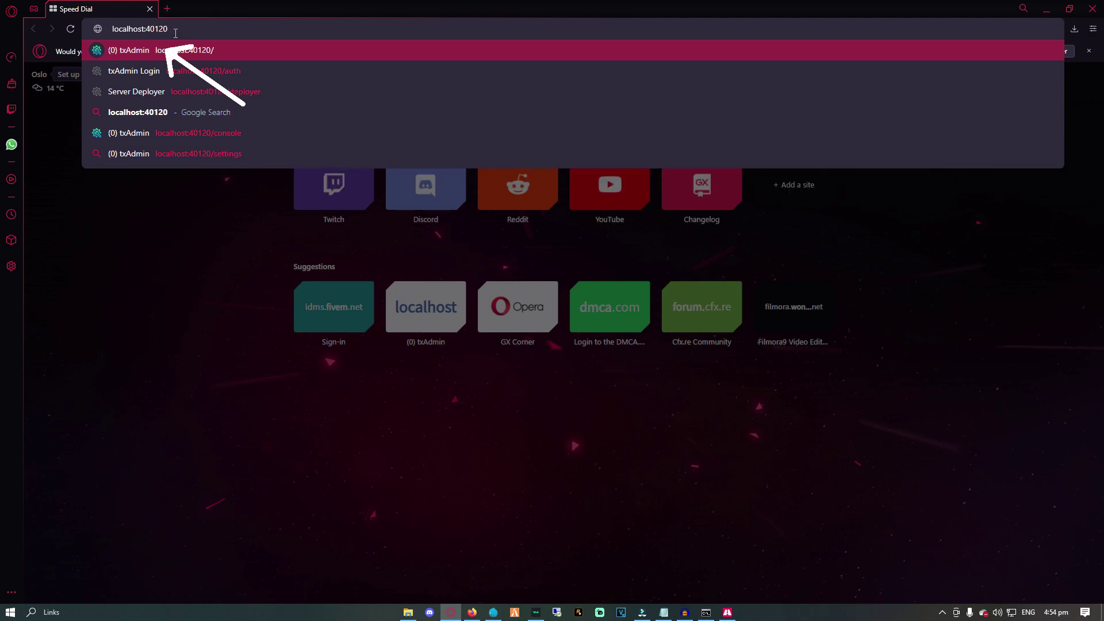
Load the txAdmin Tutorial Server dashboard at localhost:40120, showing the server ONLINE.
key("Return")
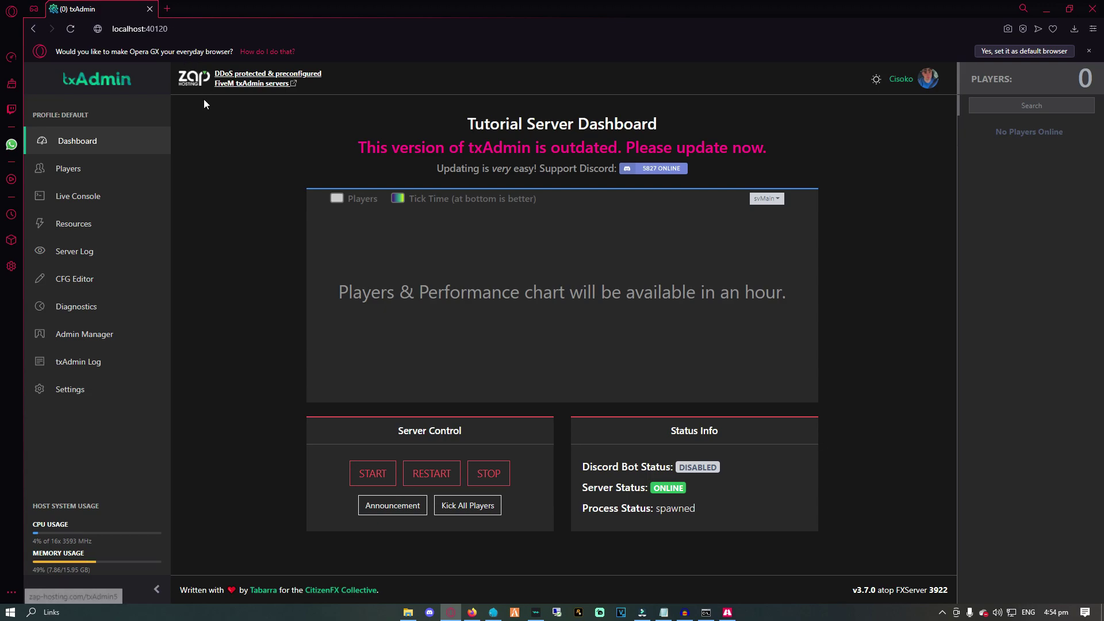
View the Players page, then open the FXServer Live Console.
left_click(129, 170)
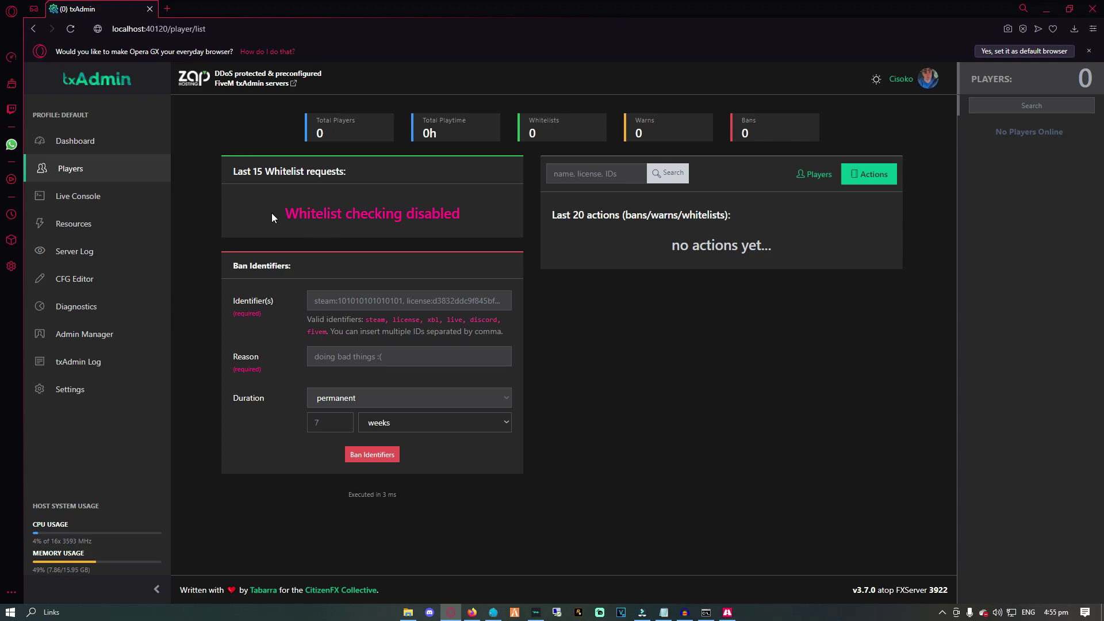
left_click(154, 203)
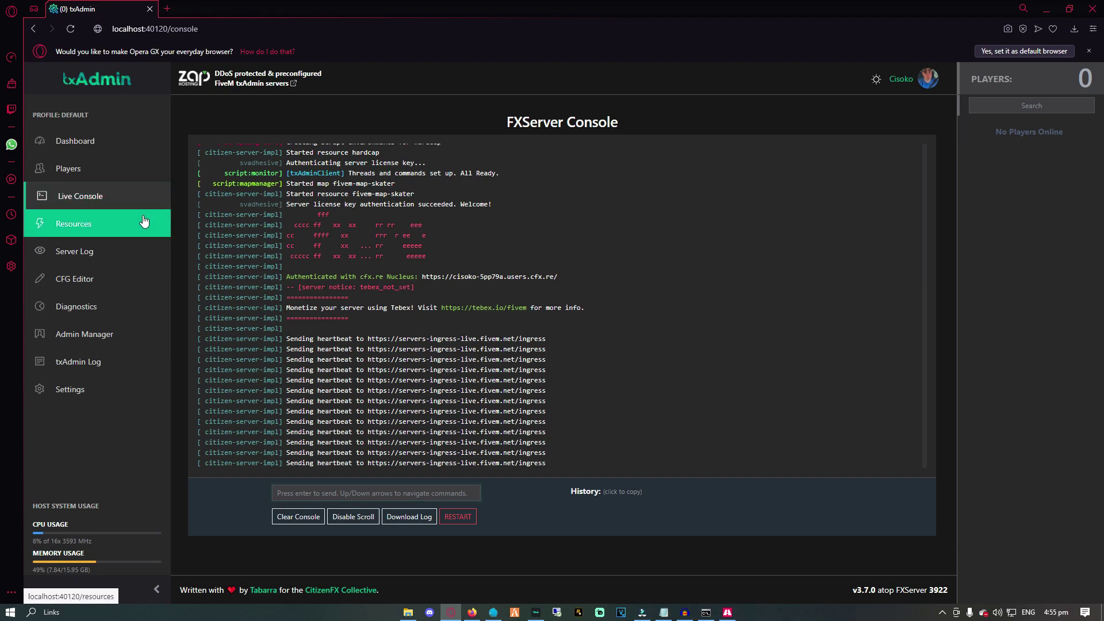
Browse the Resources list with default resources shown then hidden, and open the Server Log.
left_click(144, 222)
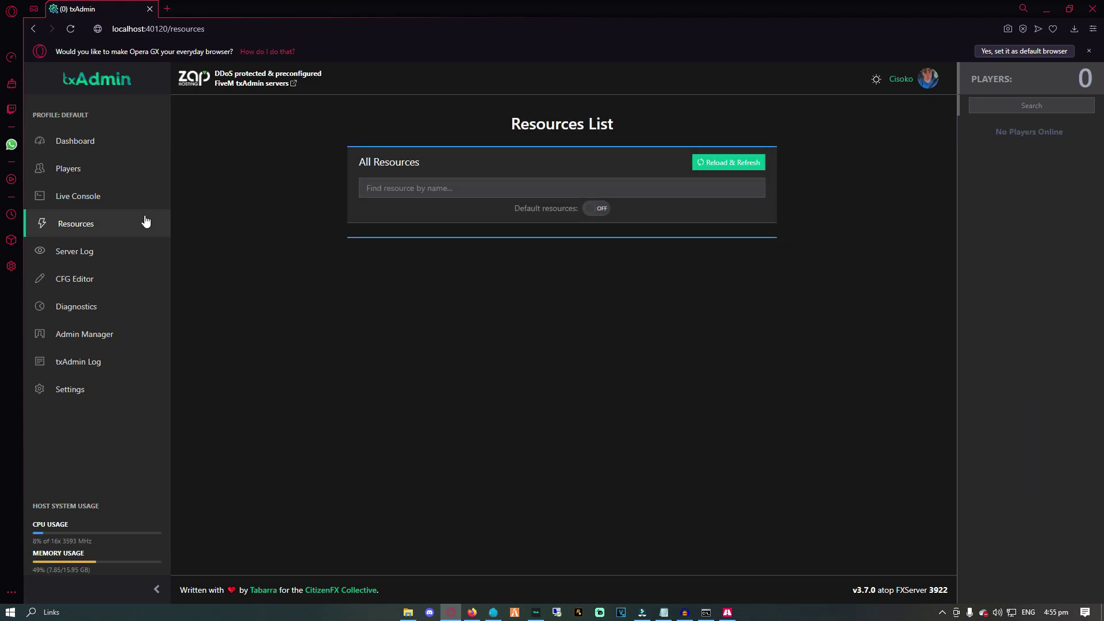
left_click(601, 209)
scroll(513, 254, "down", 15)
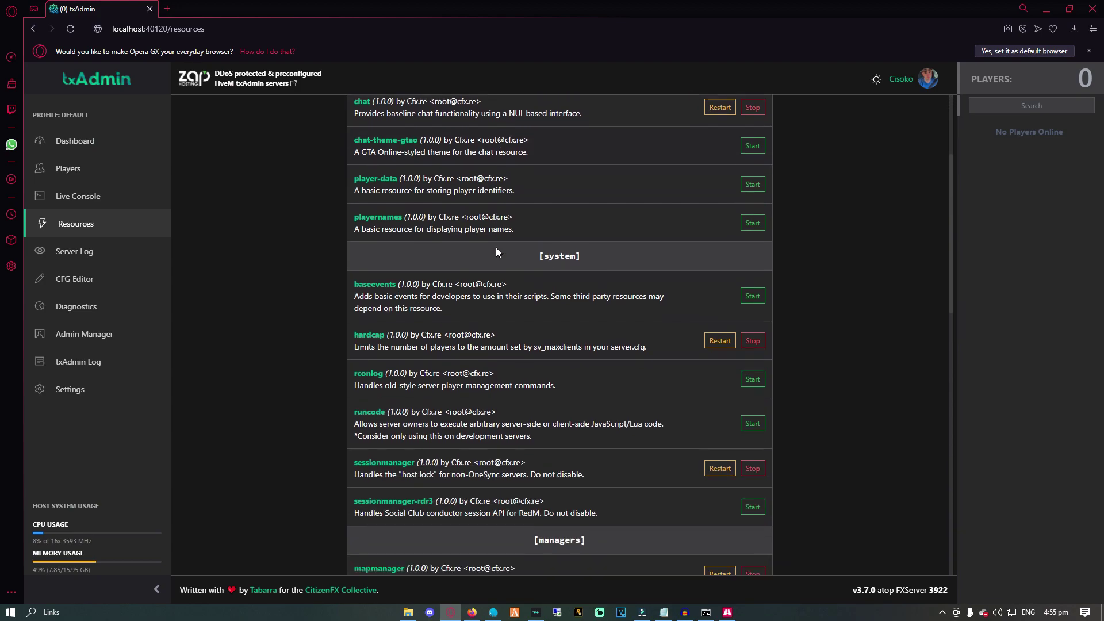
scroll(491, 247, "up", 15)
left_click(598, 209)
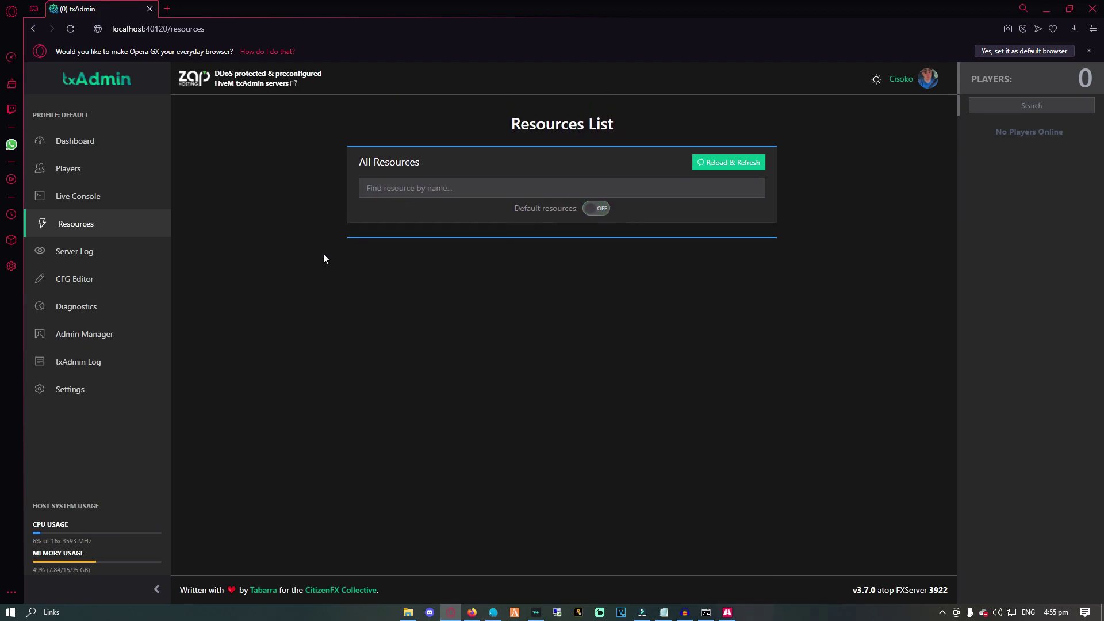
left_click(149, 252)
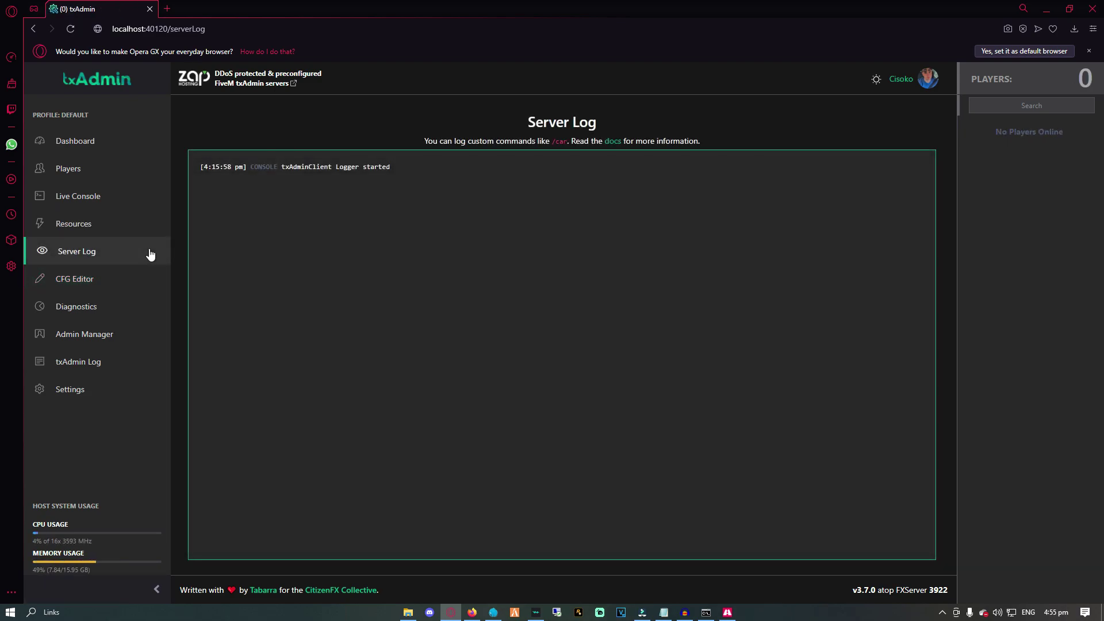
View the CFG Editor and FXServer settings, keeping OneSync on with infinity, then the Restarter section.
left_click(147, 282)
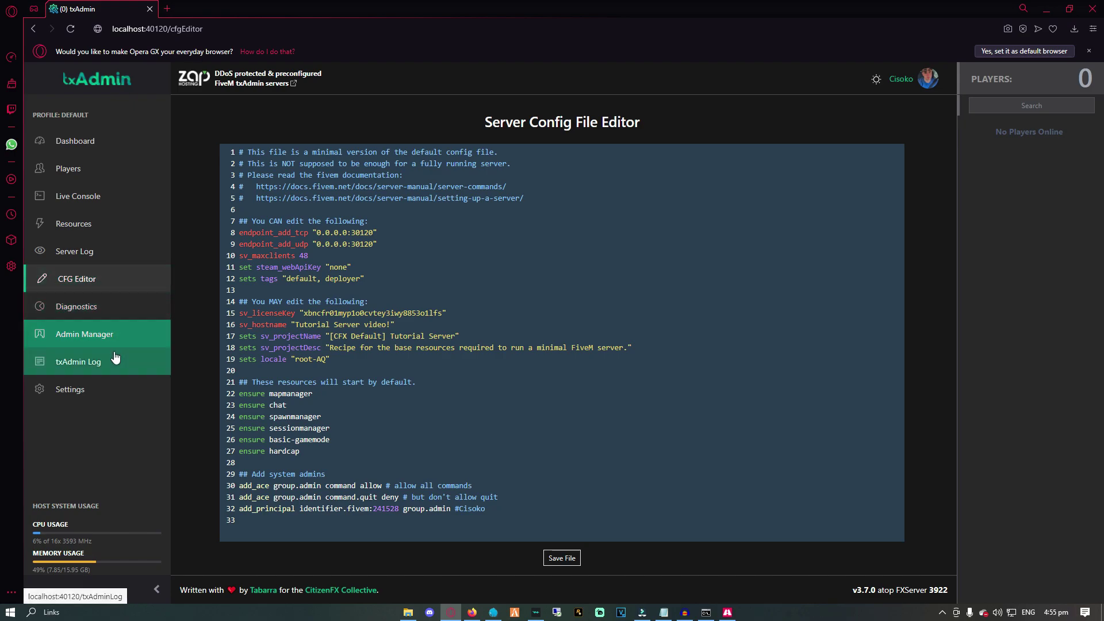
left_click(115, 386)
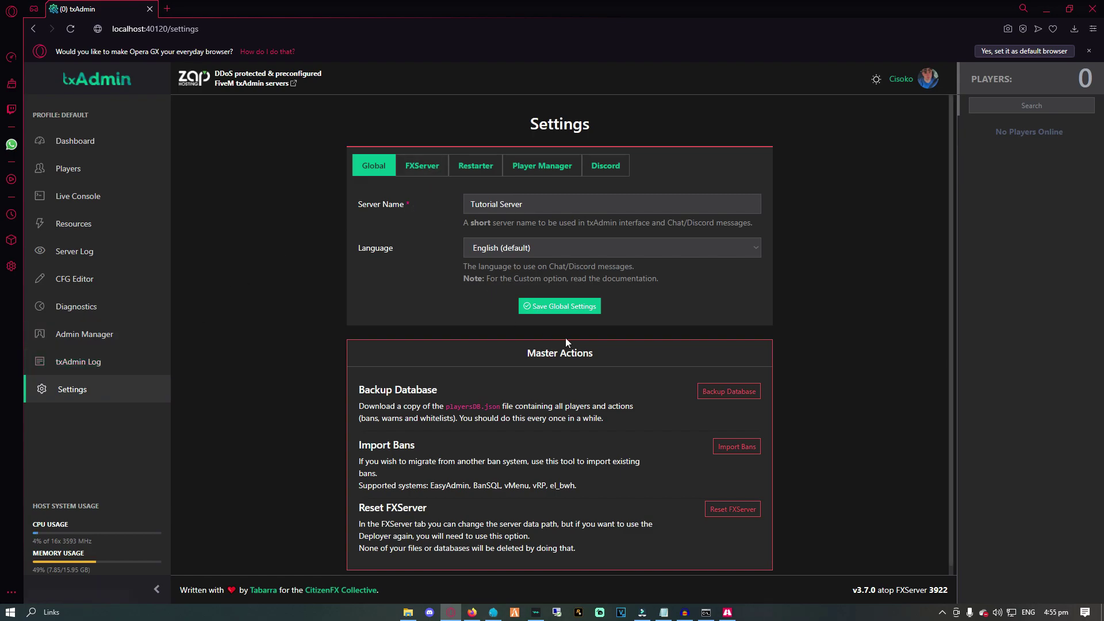
left_click(422, 166)
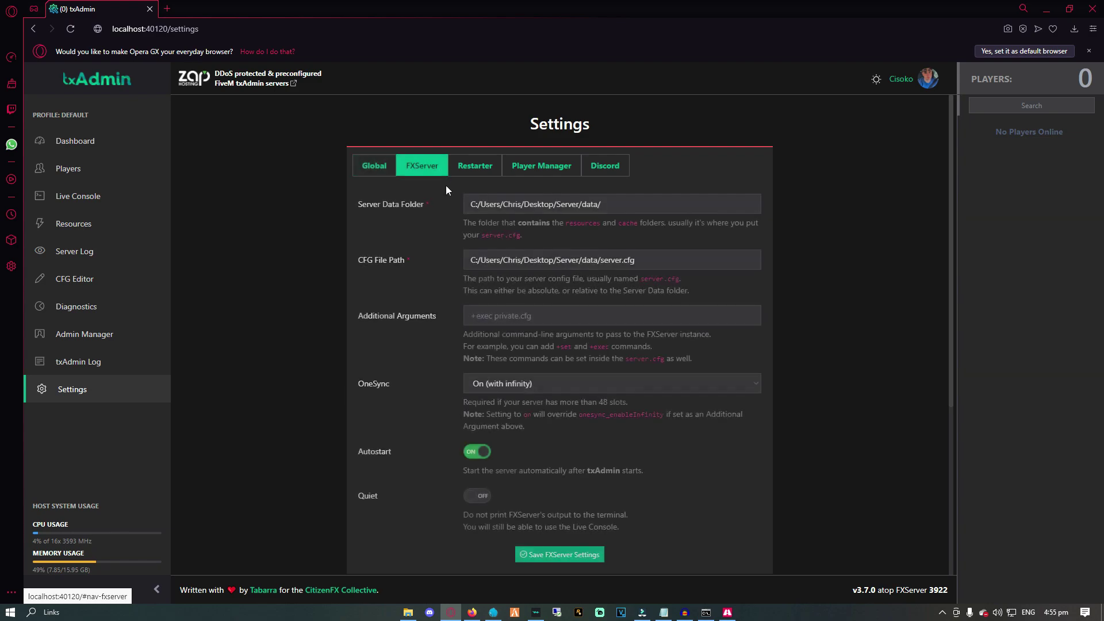
left_click(535, 383)
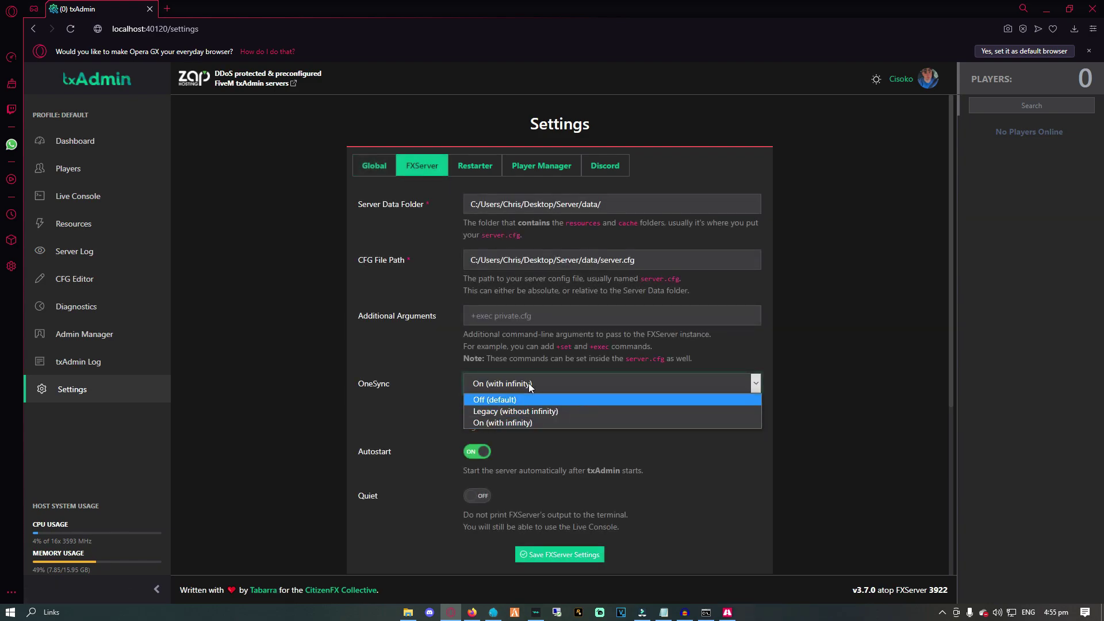
left_click(523, 422)
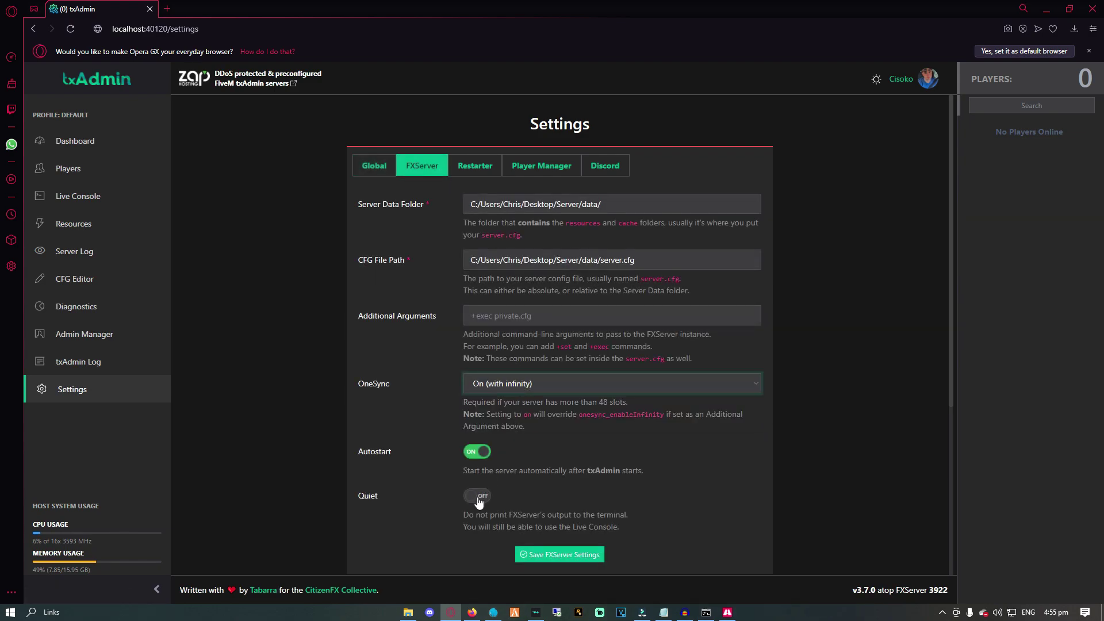
left_click(472, 166)
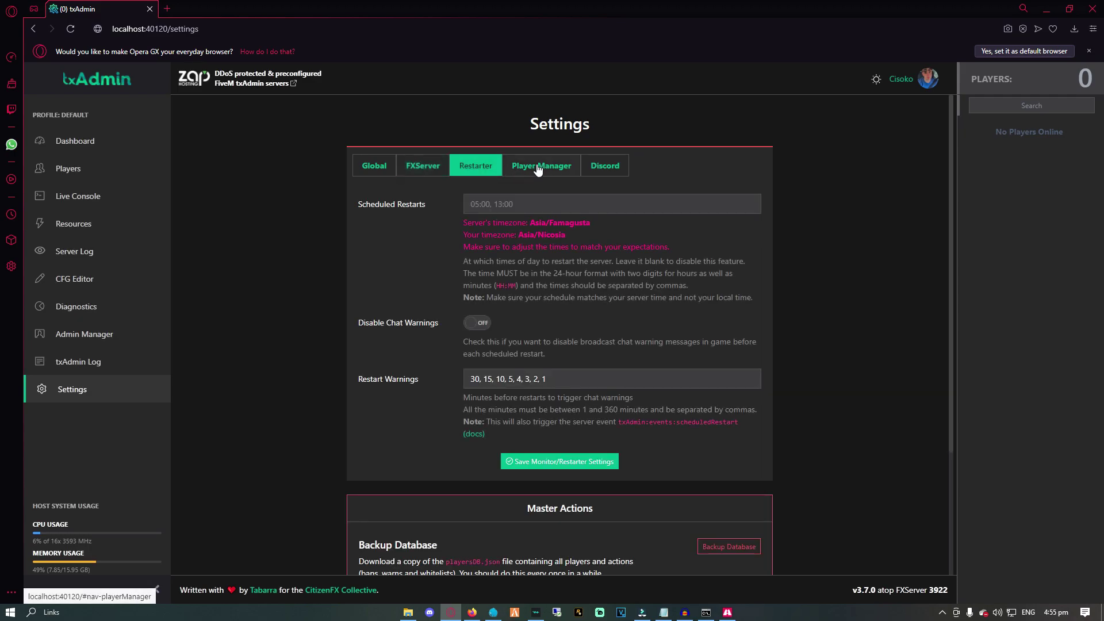
View Player Manager settings, then launch AstroGrep and set its search path to Server\data\resources.
left_click(537, 168)
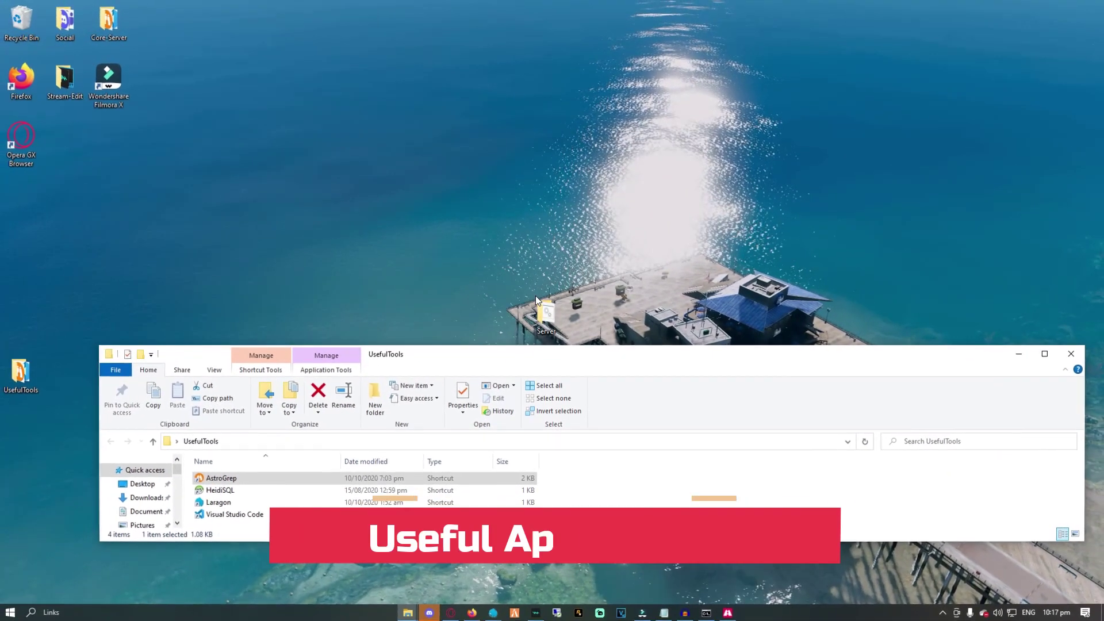
double_click(261, 478)
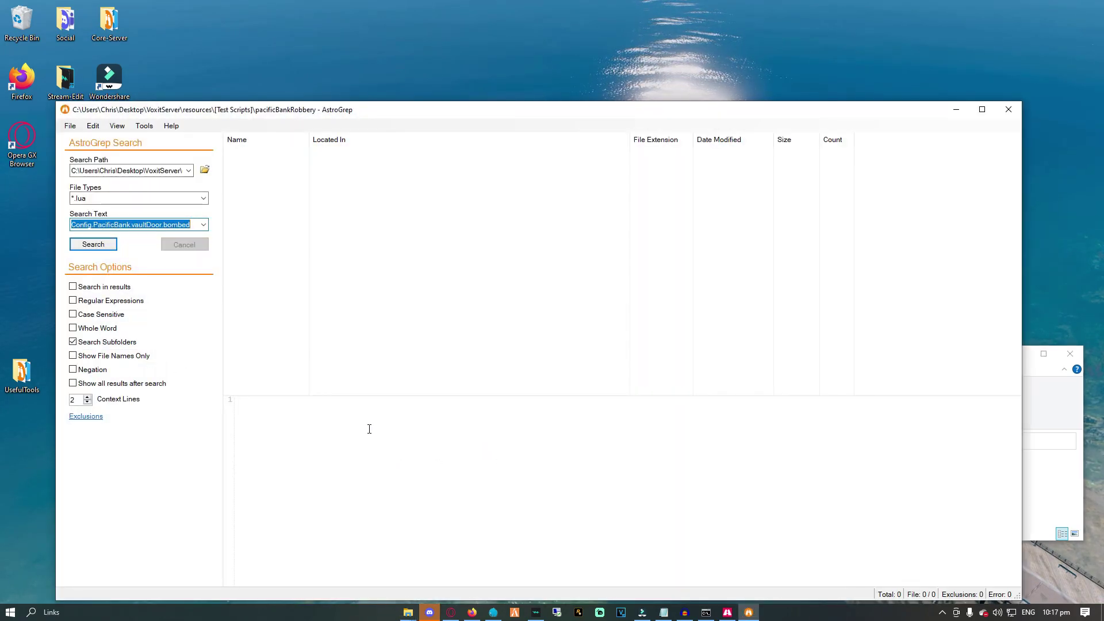
left_click(132, 170)
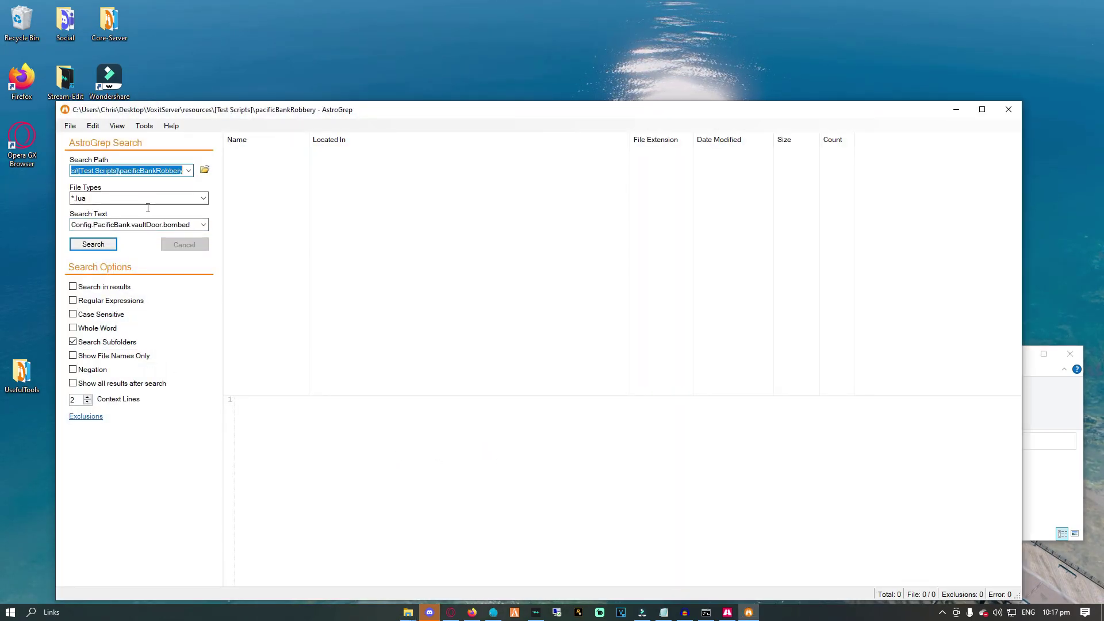
type("C:\\Users\\Chris\\Desktop\\Server\\data\\resources")
left_click(161, 227)
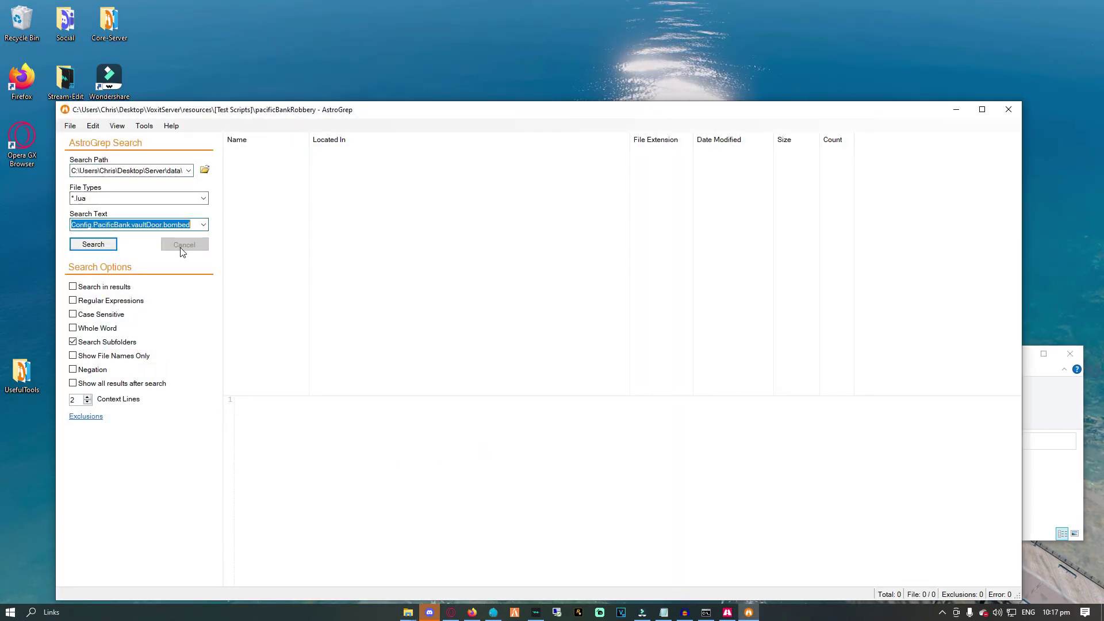
left_click(204, 169)
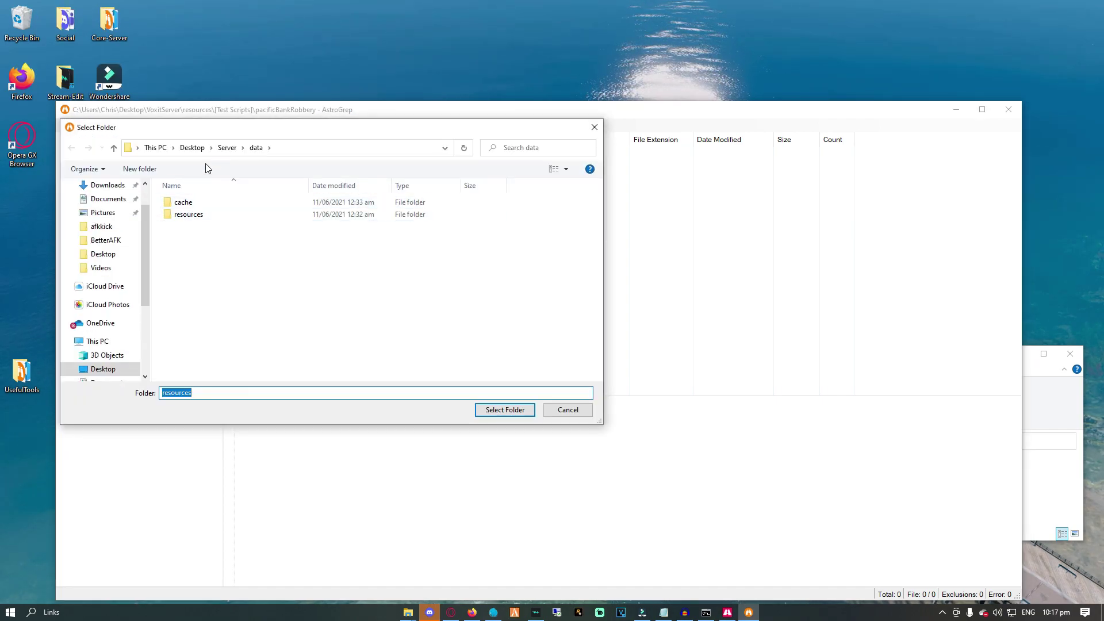
left_click(486, 409)
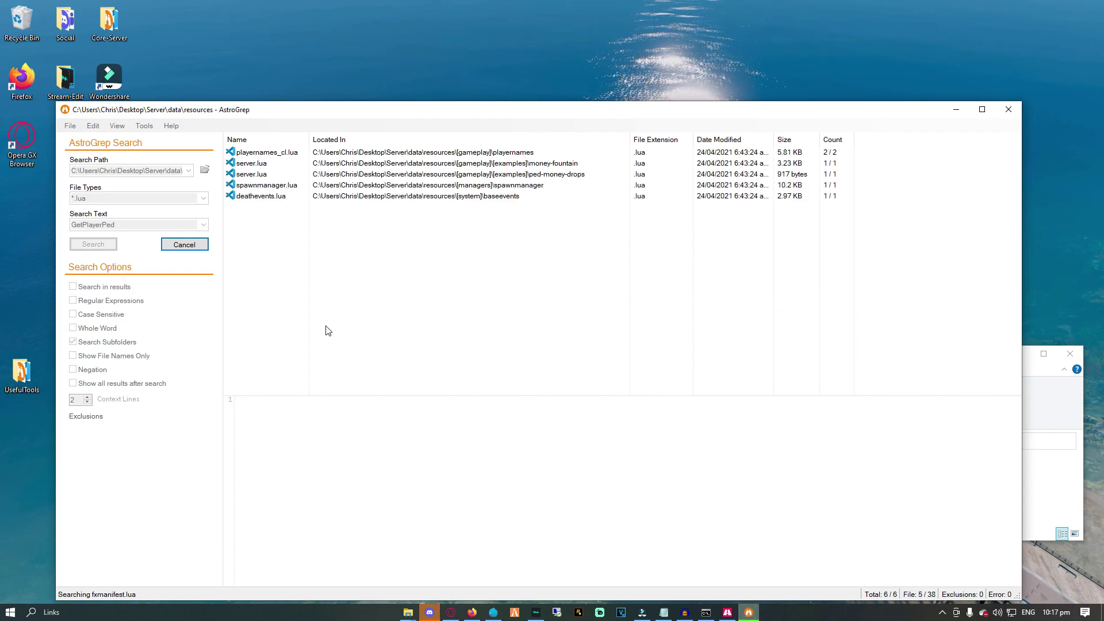
Preview each GetPlayerPed match, from money-fountain server.lua through deathevents.lua.
left_click(253, 163)
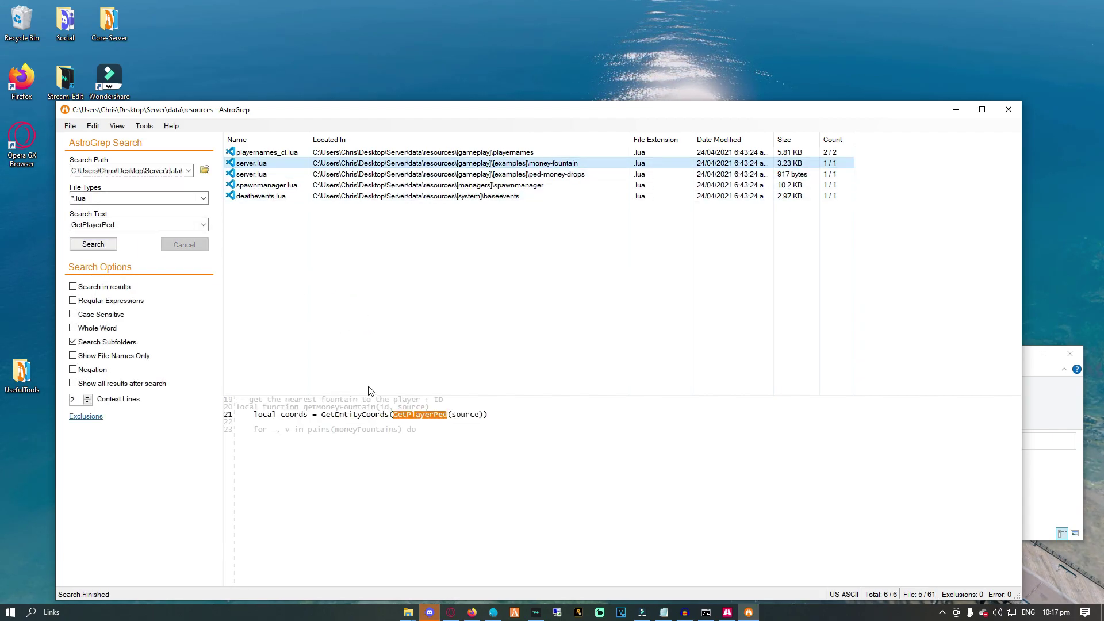
left_click(248, 175)
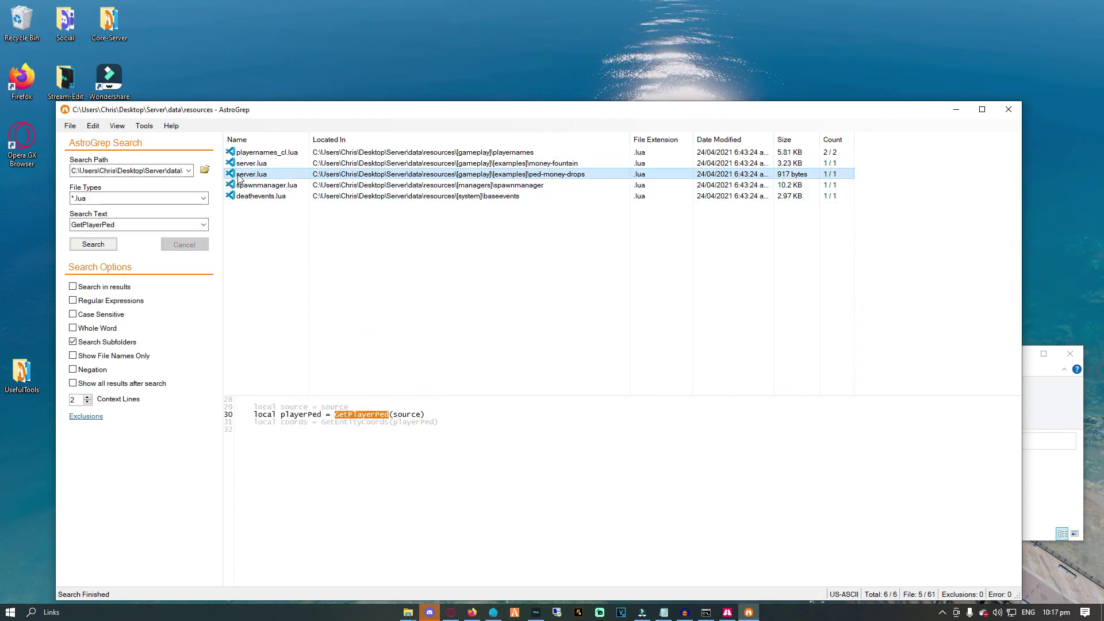
left_click(246, 185)
left_click(246, 196)
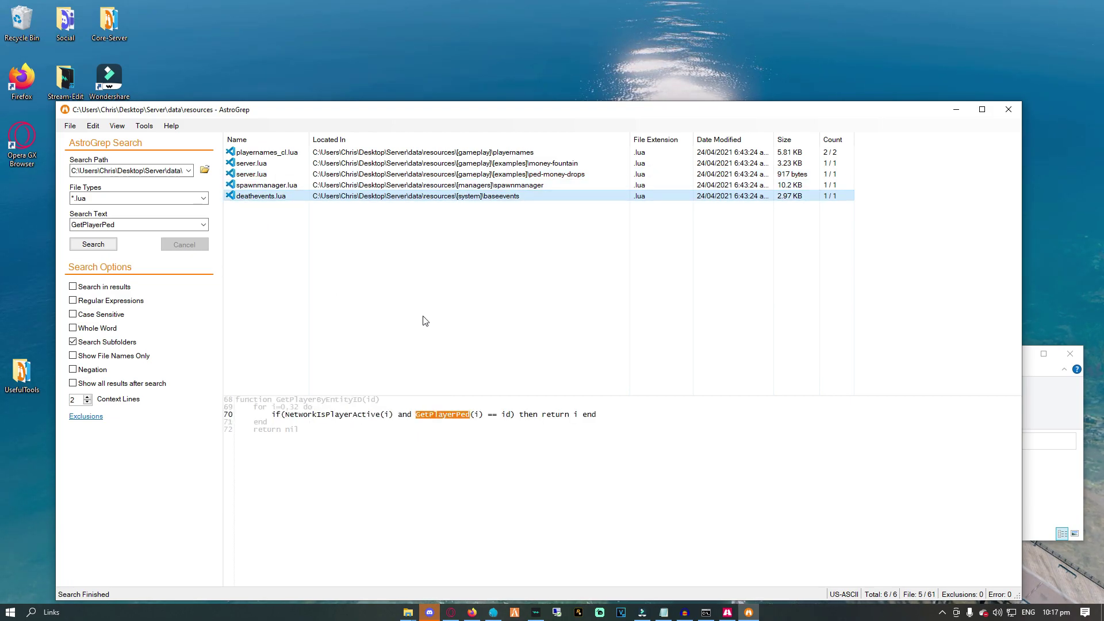
Close AstroGrep and launch HeidiSQL, skipping the update check.
left_click(1008, 110)
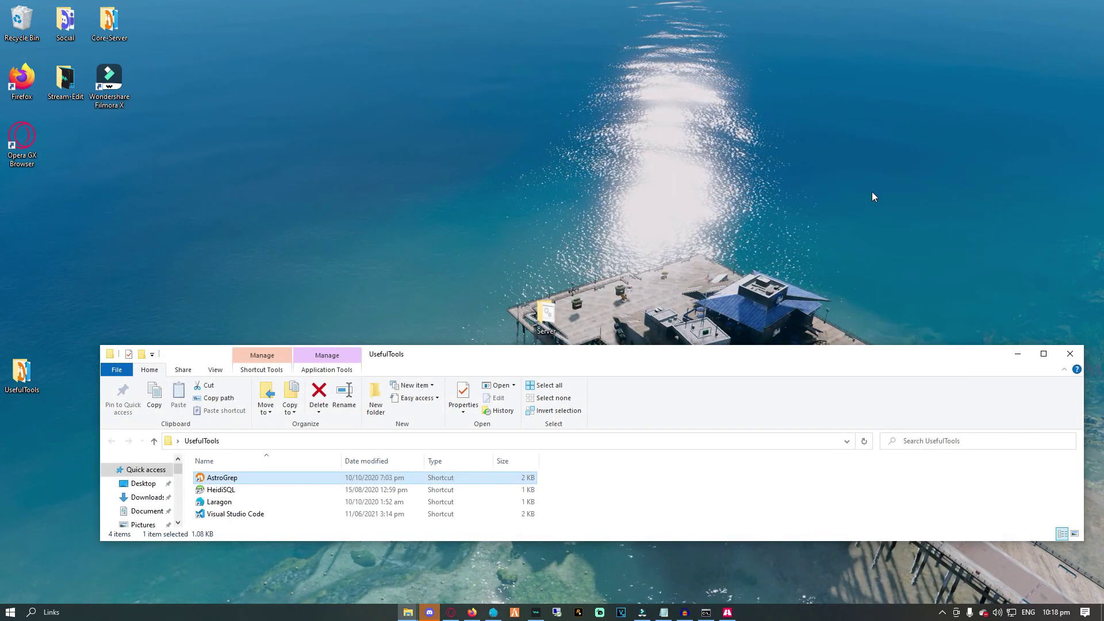
left_click(230, 491)
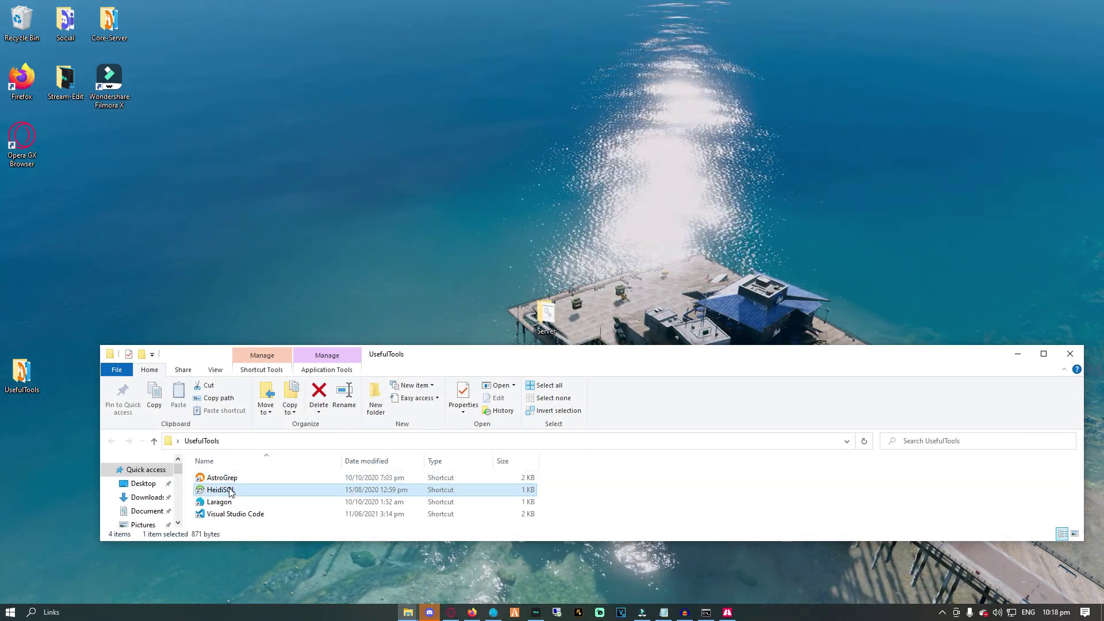
double_click(229, 490)
left_click(308, 369)
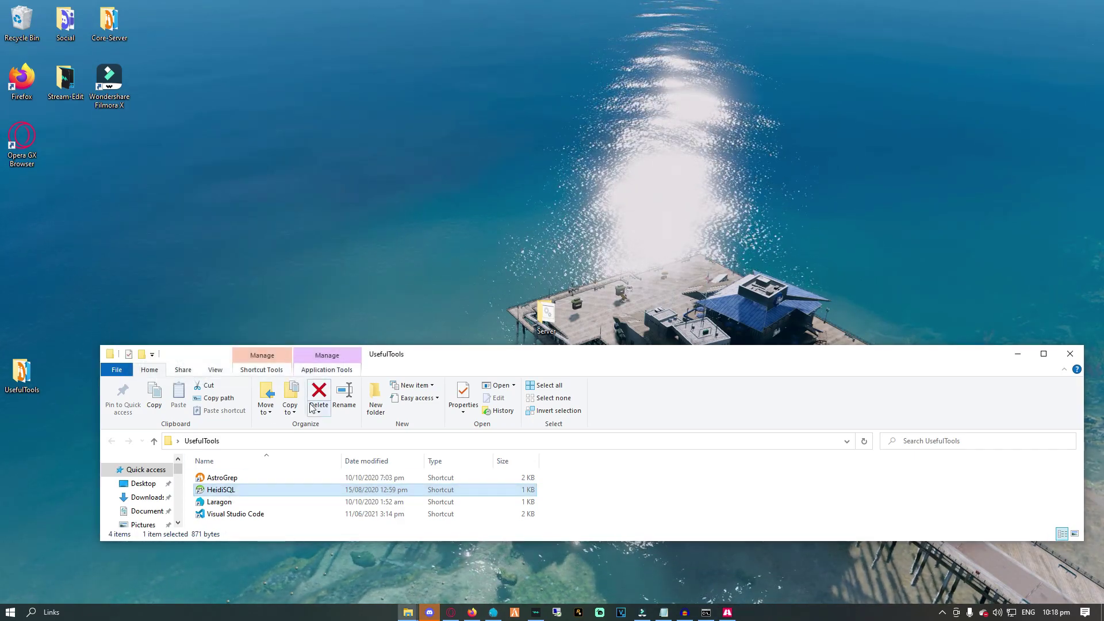
Connect with the saved local session, browse the voxlar tables, then close HeidiSQL.
left_click(671, 340)
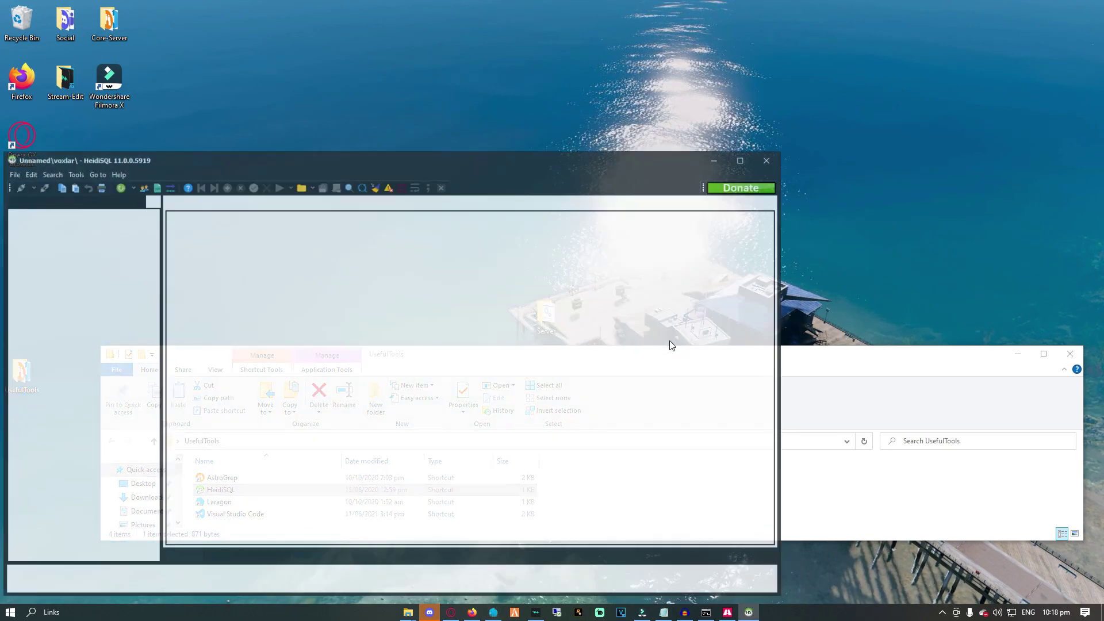
scroll(111, 273, "down", 9)
scroll(123, 300, "up", 11)
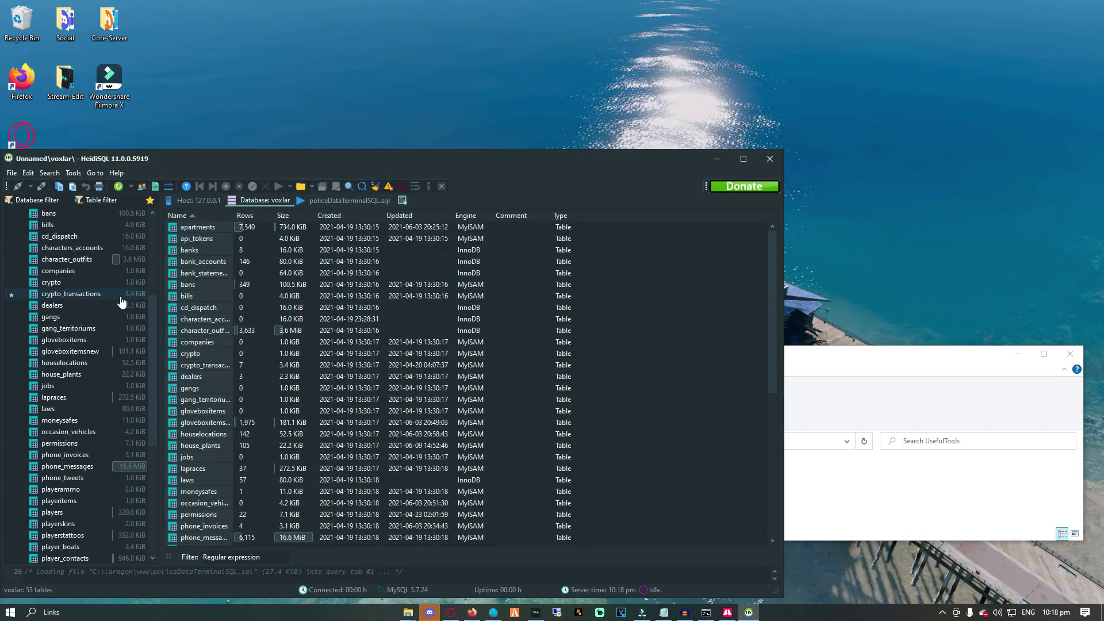
left_click(770, 160)
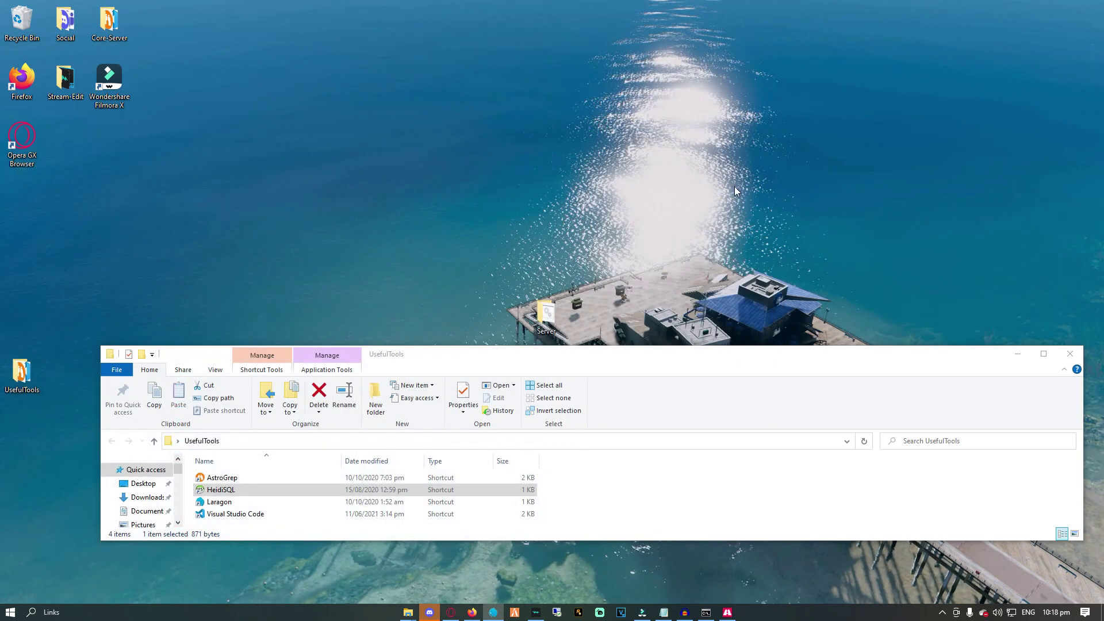
double_click(223, 506)
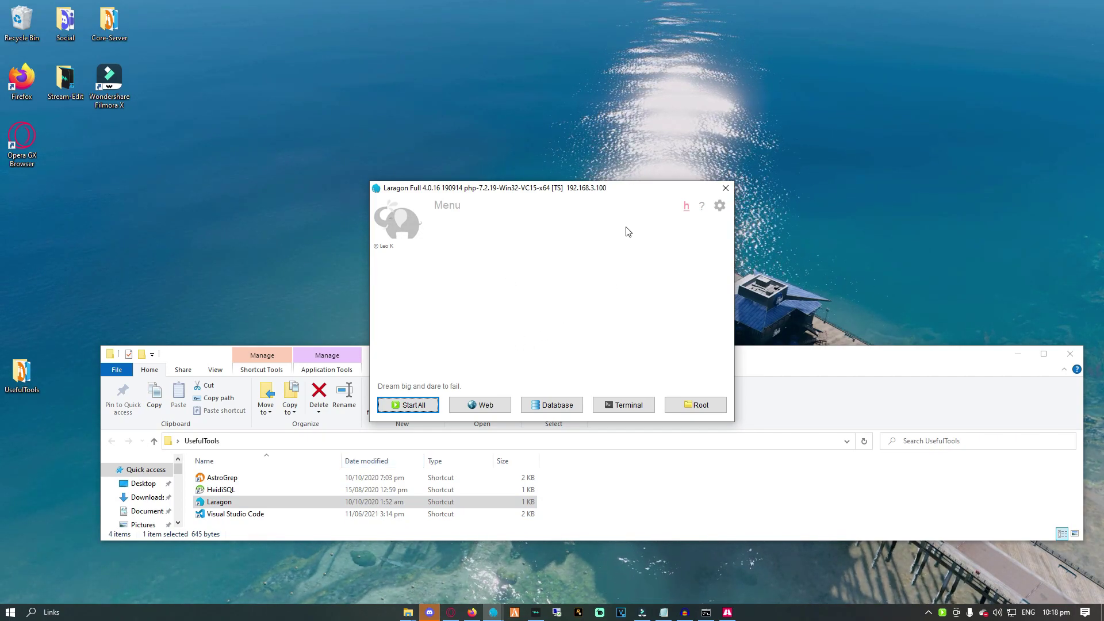
left_click(719, 205)
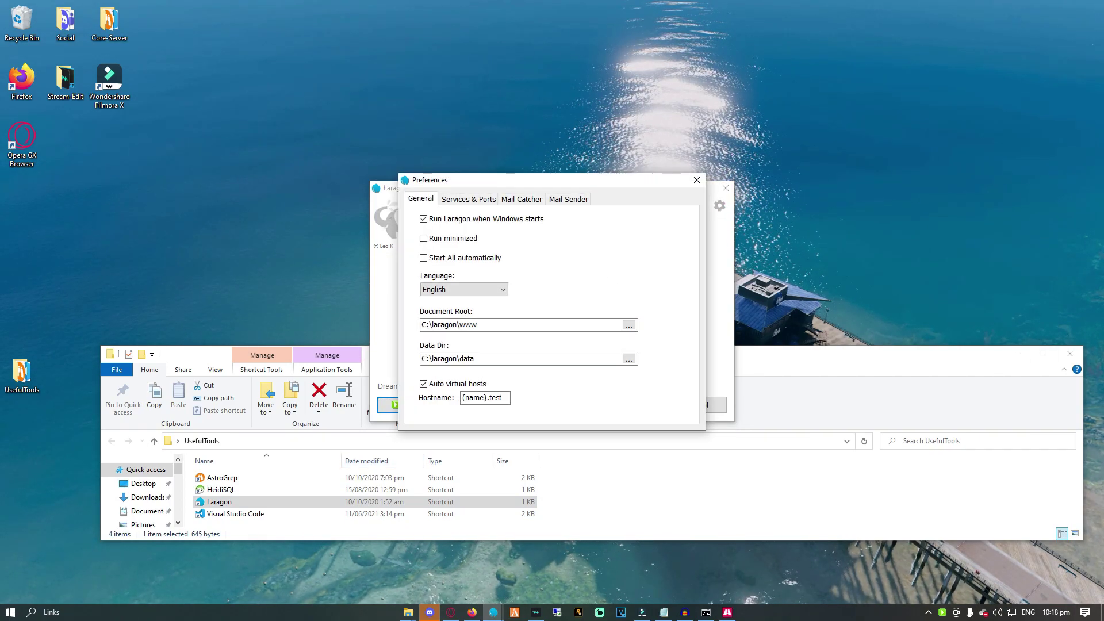
left_click(697, 180)
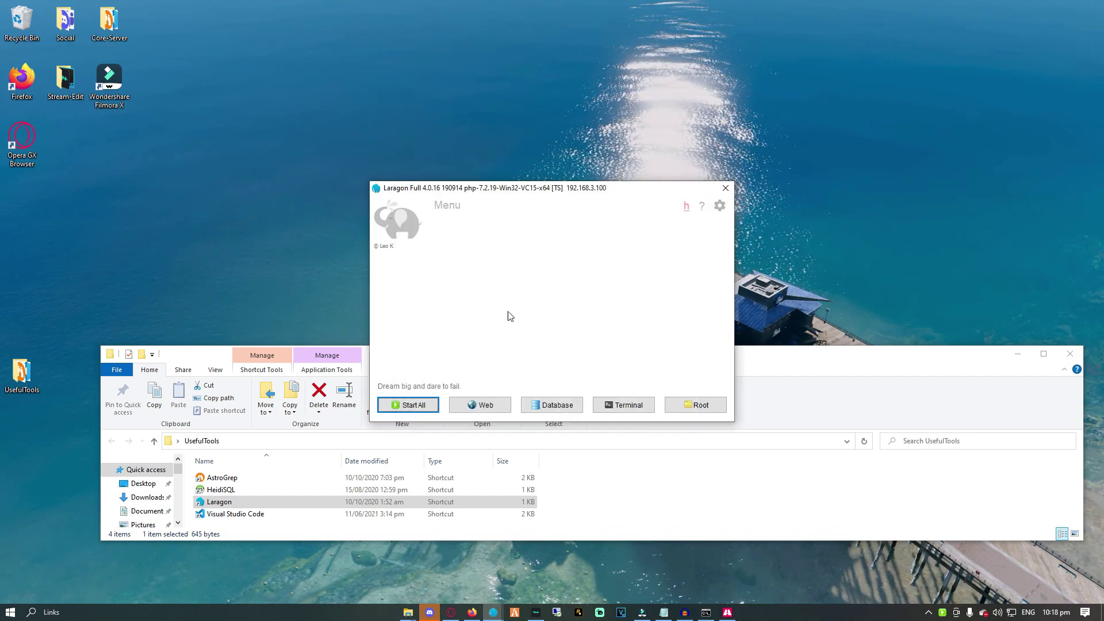
left_click(407, 405)
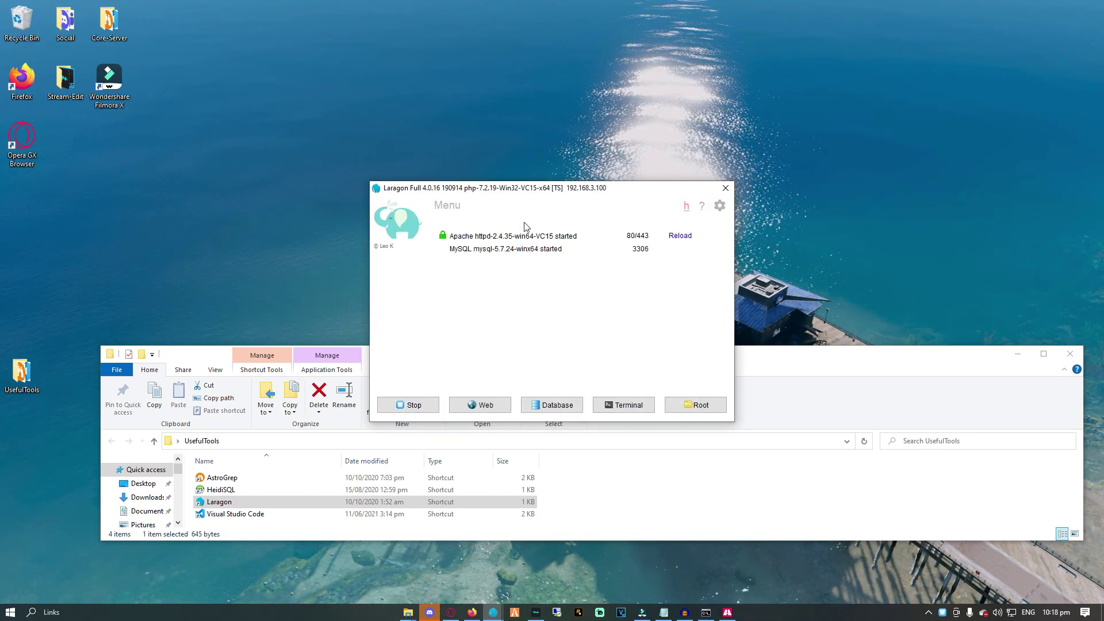
left_click(417, 407)
left_click(726, 189)
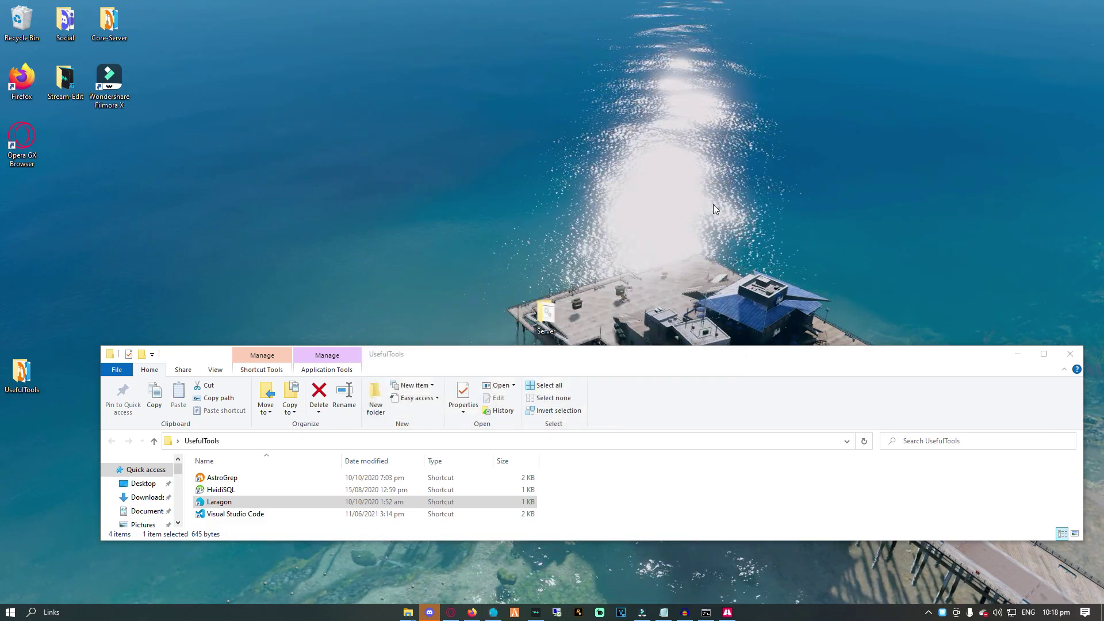
Launch VS Code and open Desktop\Server as a folder, trusting the parent Desktop folder's authors.
double_click(219, 515)
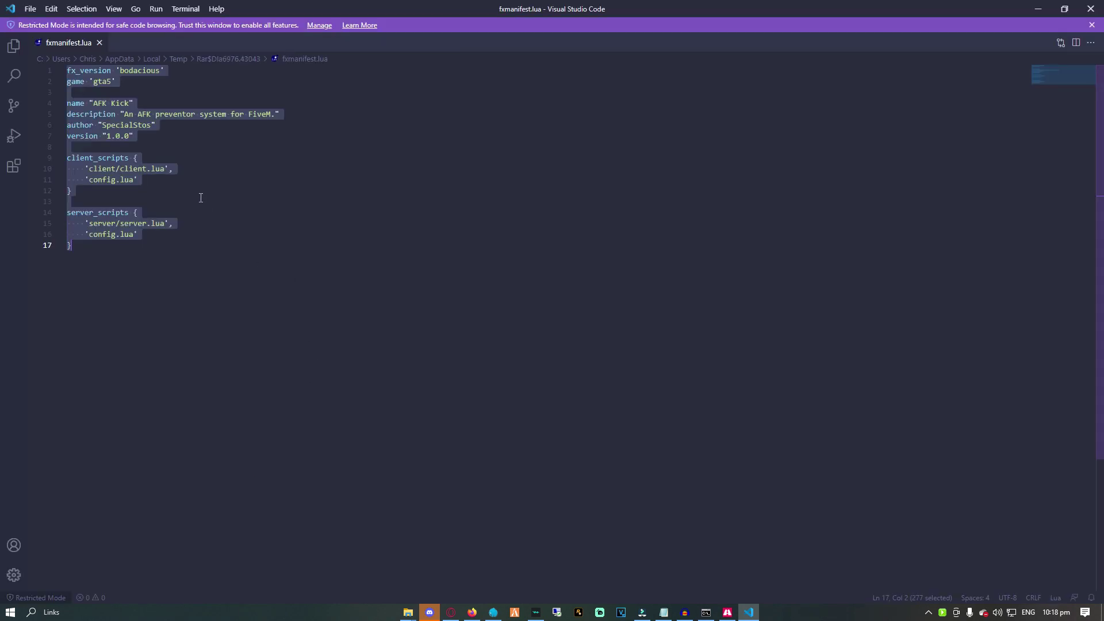
left_click(31, 10)
left_click(58, 79)
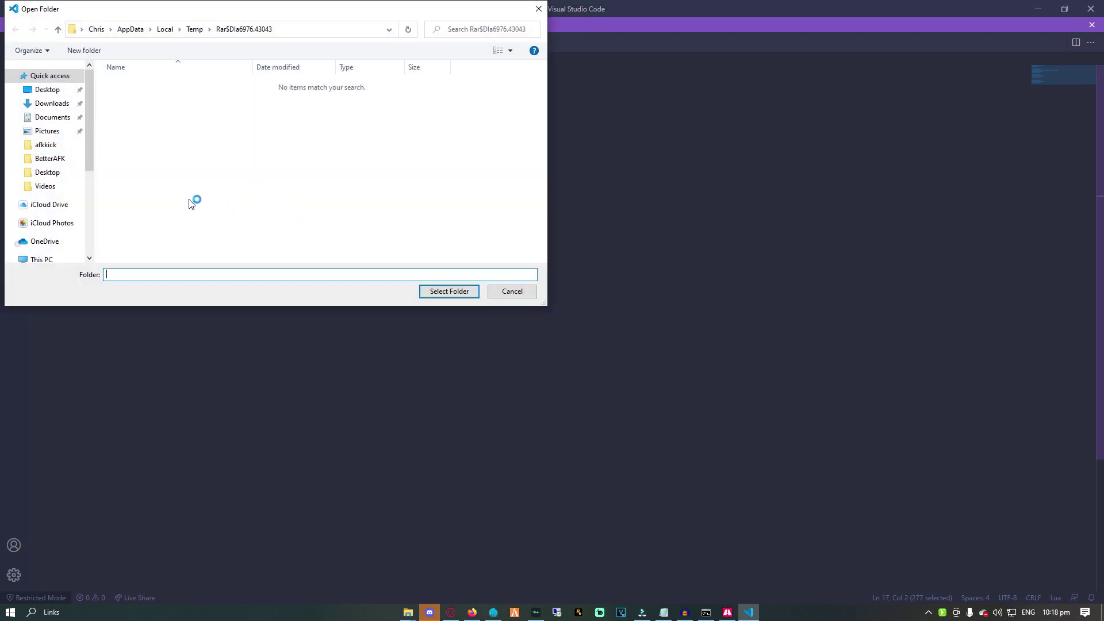
left_click(47, 89)
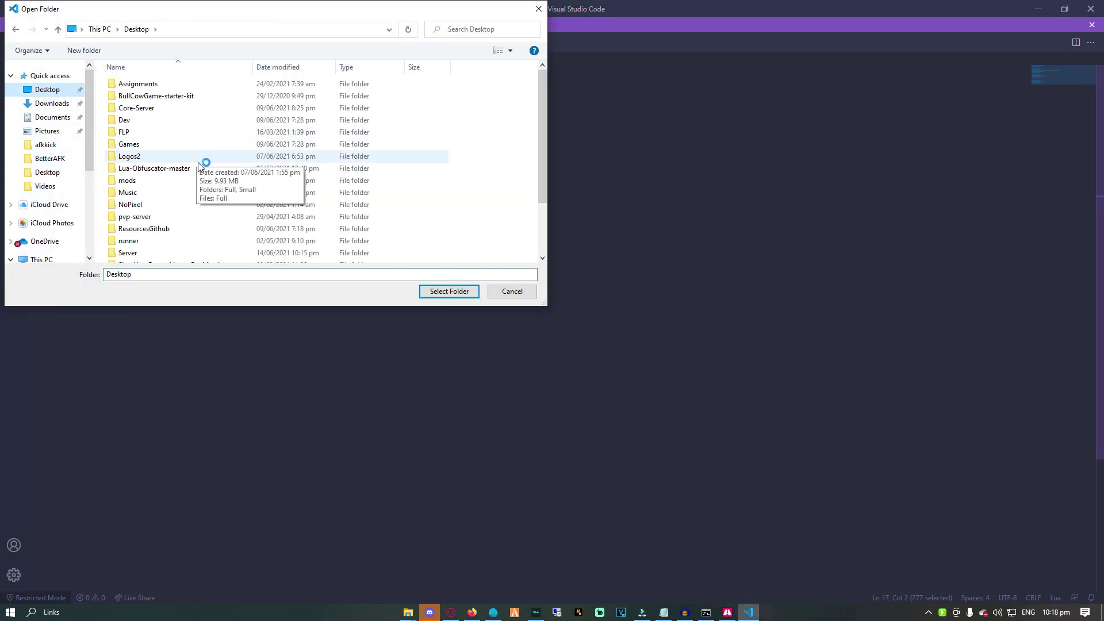
scroll(204, 173, "down", 2)
left_click(138, 184)
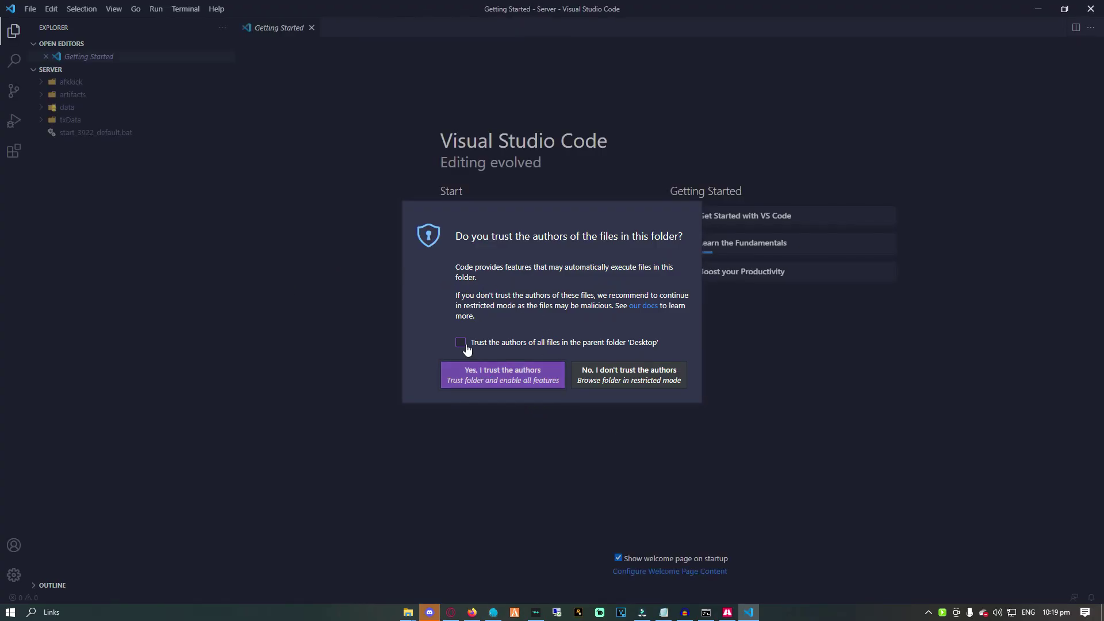
left_click(461, 343)
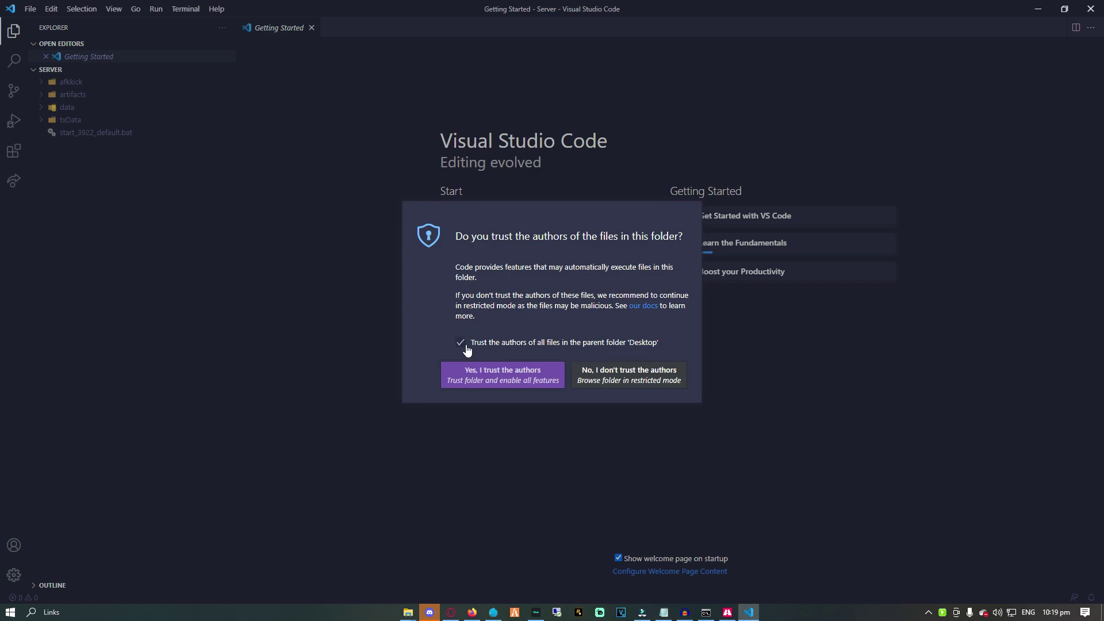
left_click(487, 381)
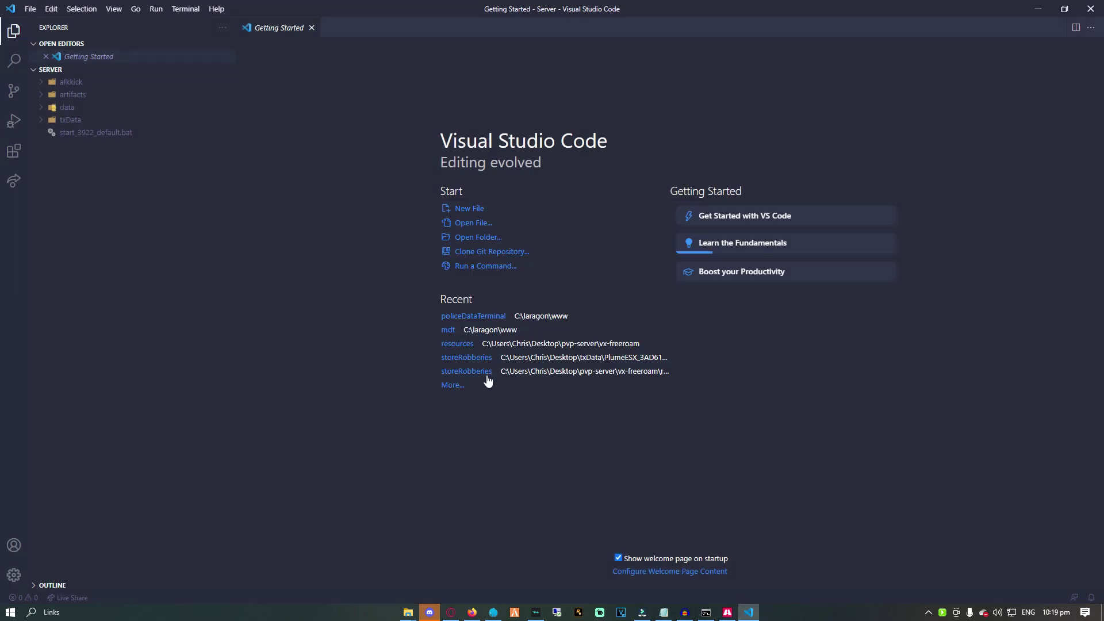
Open data\server.cfg in the editor and hide the file sidebar.
left_click(94, 108)
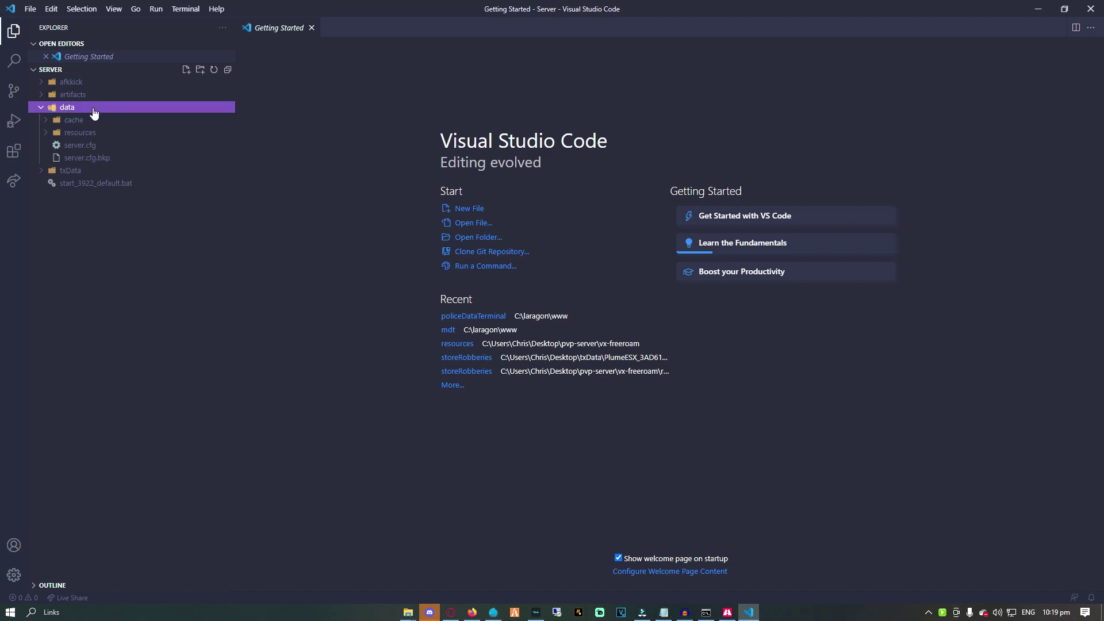
left_click(100, 151)
scroll(448, 190, "down", 1)
scroll(448, 190, "up", 1)
left_click_drag(242, 104, 42, 101)
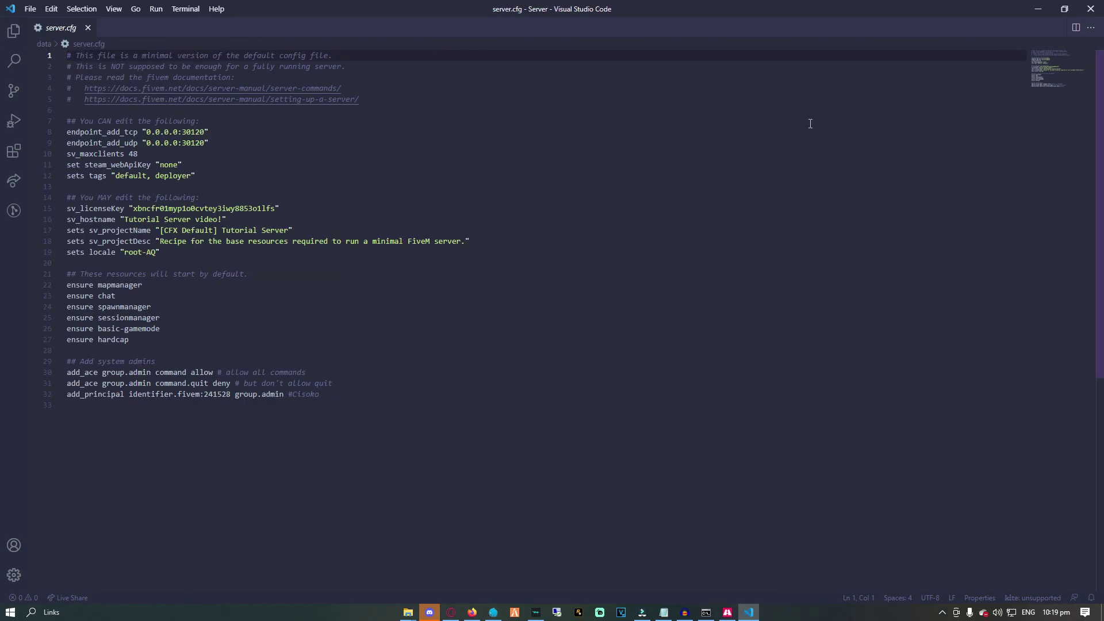
Minimise Visual Studio Code, revealing the UsefulTools folder.
left_click(1038, 9)
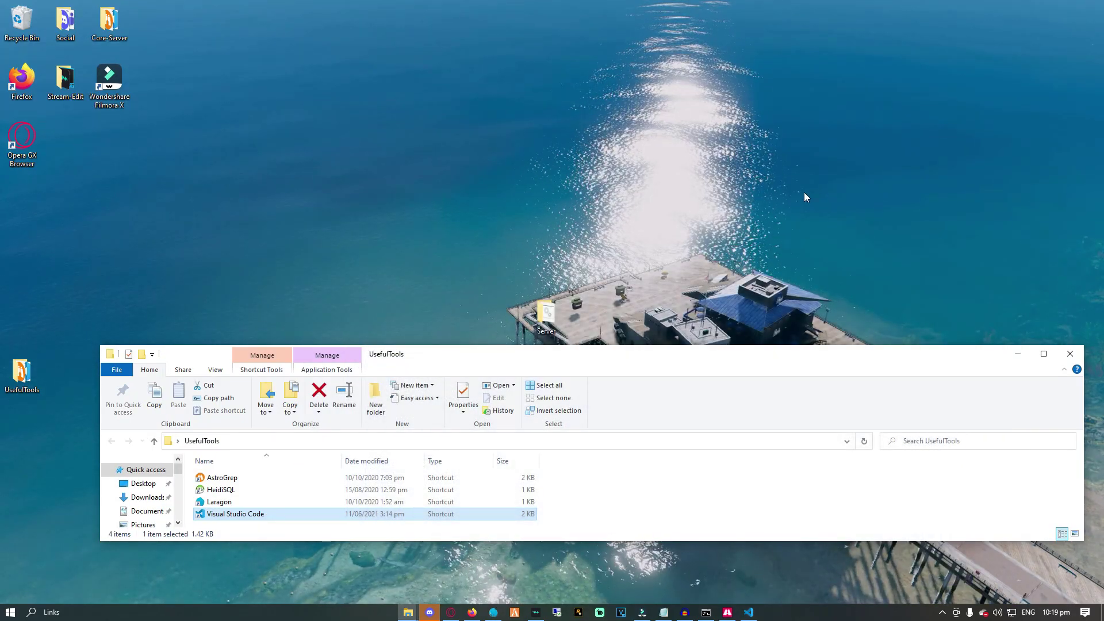